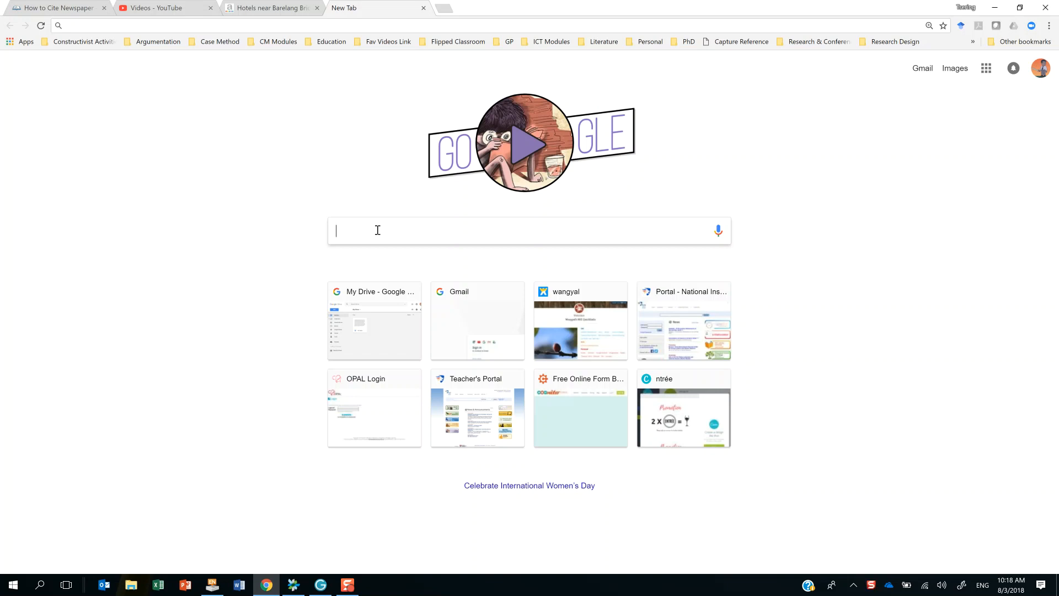
Search the web for Edpuzzle and open the edpuzzle.com home page from the results.
{"action": "type", "text": "Edpu"}
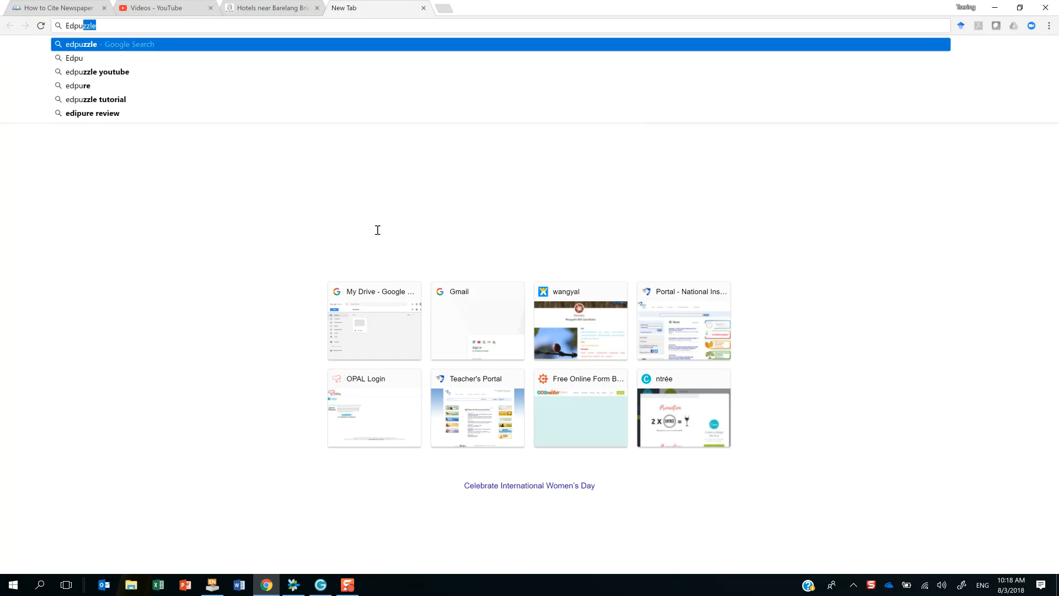
{"action": "type", "text": "zzle"}
{"action": "key", "text": "Return"}
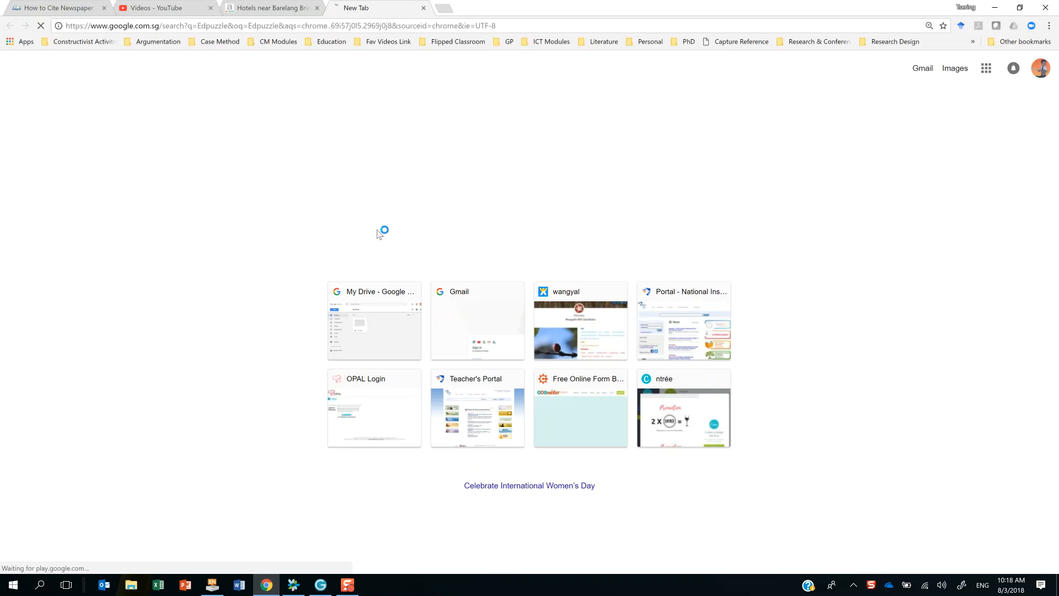
{"action": "left_click", "coordinate": [138, 164]}
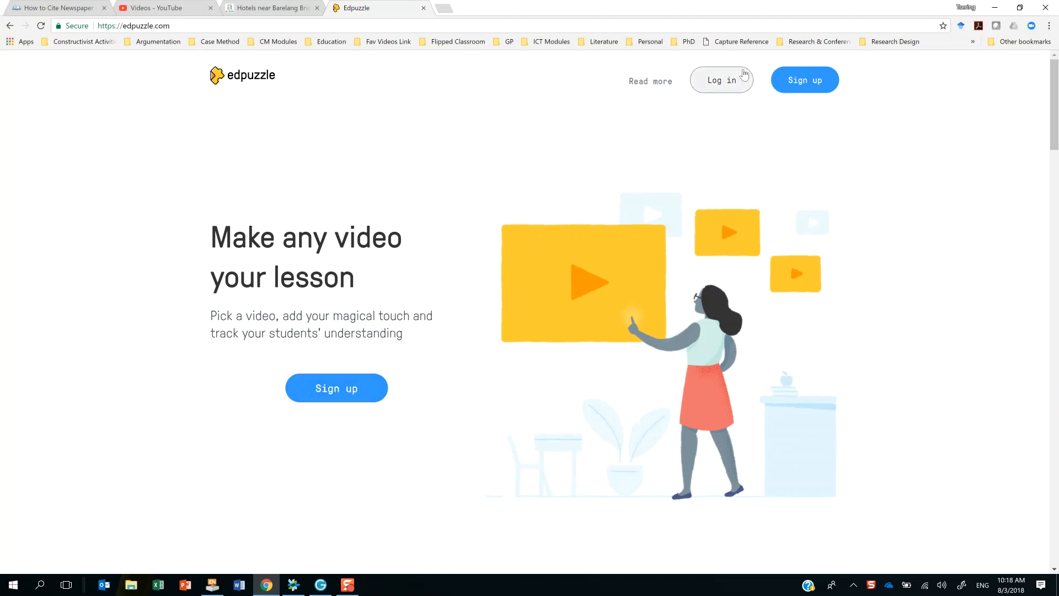
View the teacher sign-up form, skipping the welcome tour, and return to the home page without registering.
{"action": "left_click", "coordinate": [816, 86]}
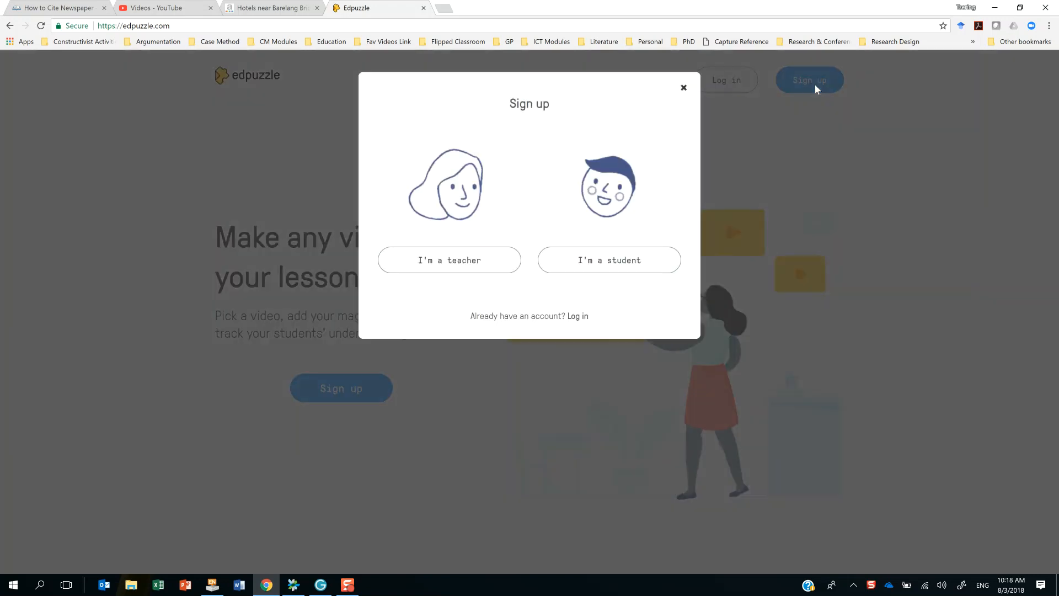
{"action": "left_click", "coordinate": [457, 261]}
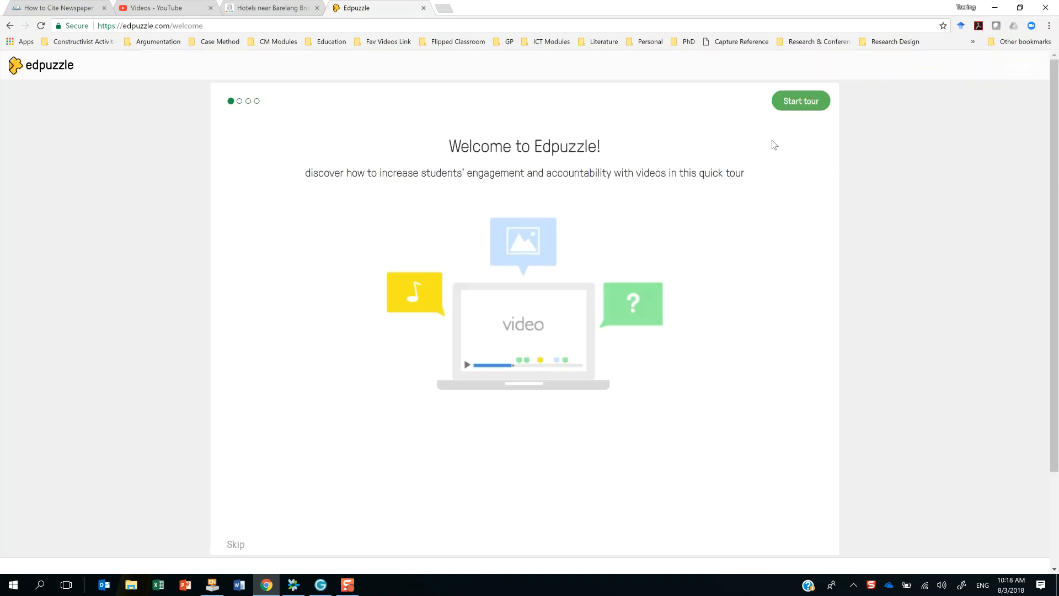
{"action": "scroll", "coordinate": [453, 405], "scroll_direction": "down", "scroll_amount": 1}
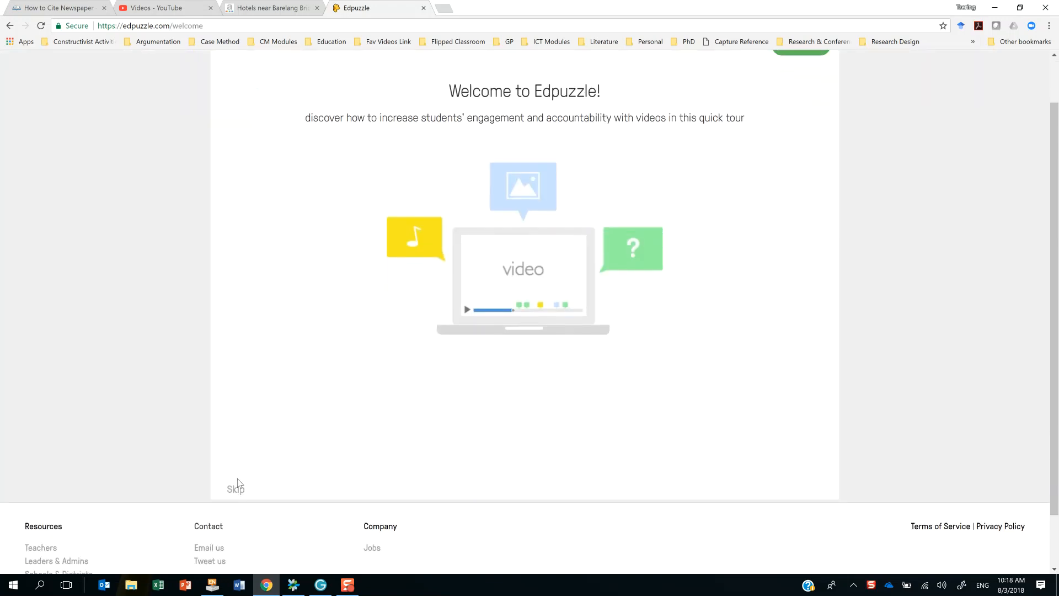
{"action": "scroll", "coordinate": [612, 215], "scroll_direction": "up", "scroll_amount": 1}
{"action": "scroll", "coordinate": [254, 441], "scroll_direction": "down", "scroll_amount": 2}
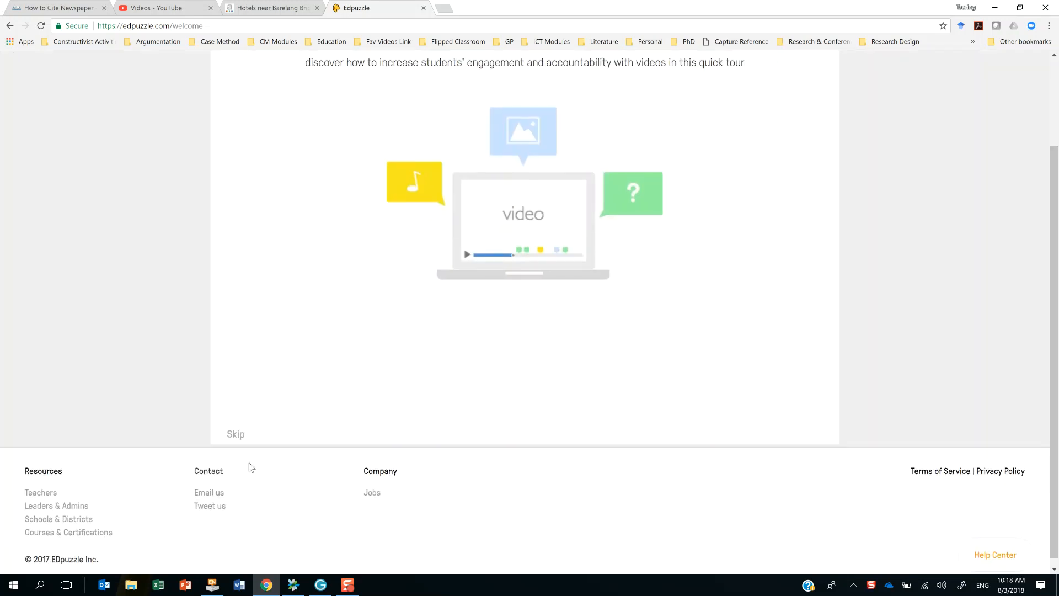
{"action": "left_click", "coordinate": [233, 436]}
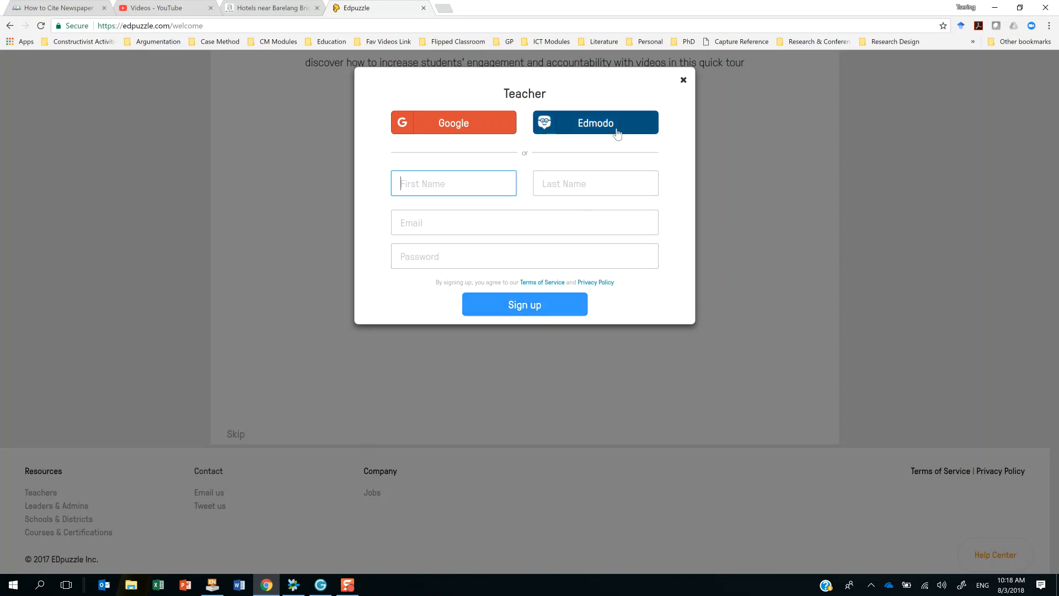
{"action": "left_click", "coordinate": [684, 81]}
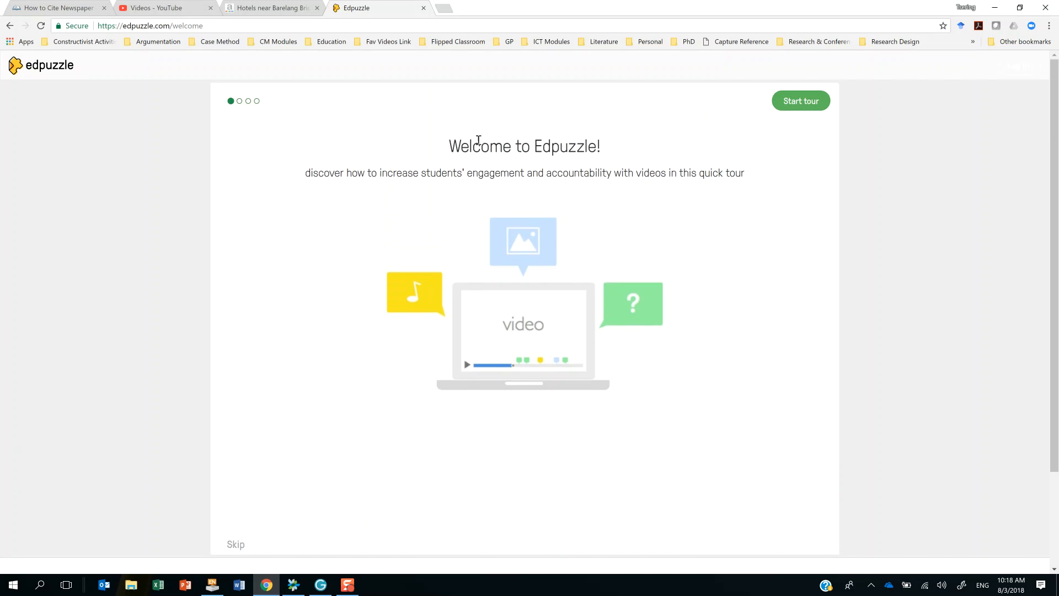
{"action": "left_click", "coordinate": [9, 25]}
Log in to Edpuzzle as a teacher with Google, choosing the existing personal Gmail account.
{"action": "left_click", "coordinate": [717, 83]}
{"action": "left_click", "coordinate": [455, 266]}
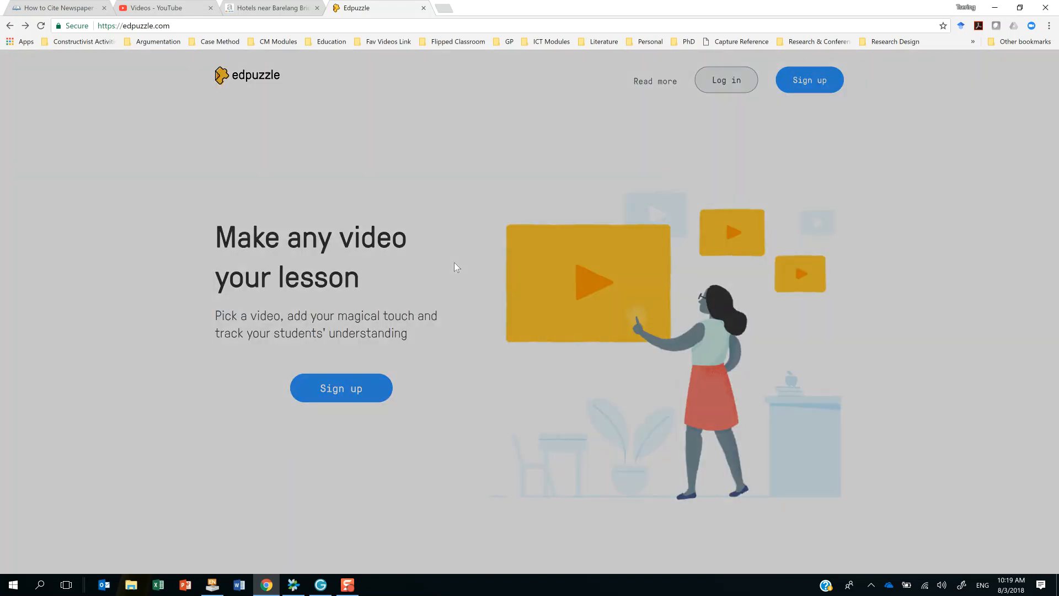
{"action": "left_click", "coordinate": [439, 124]}
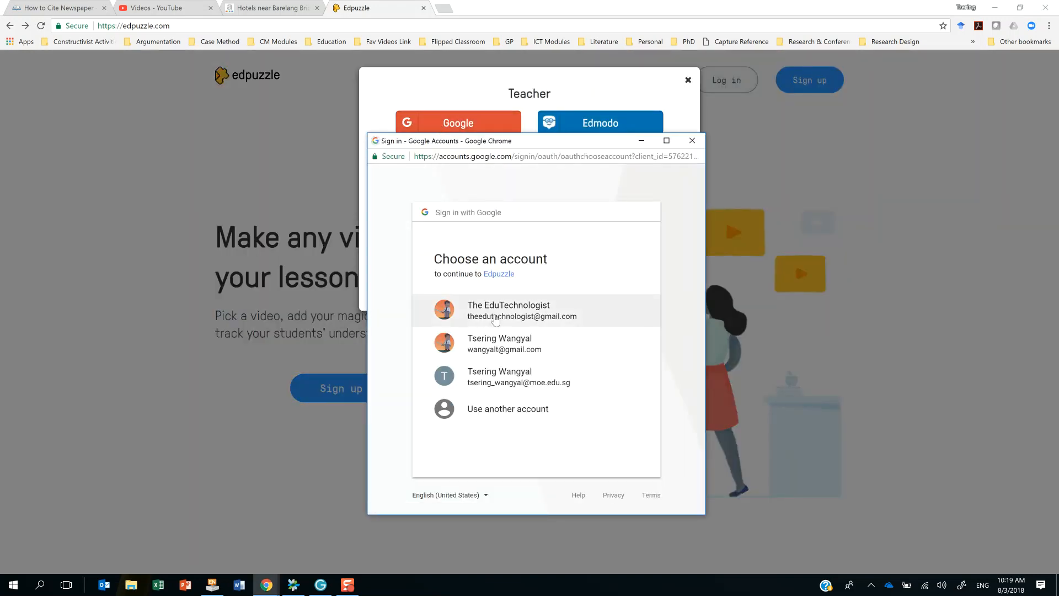
{"action": "left_click", "coordinate": [491, 347]}
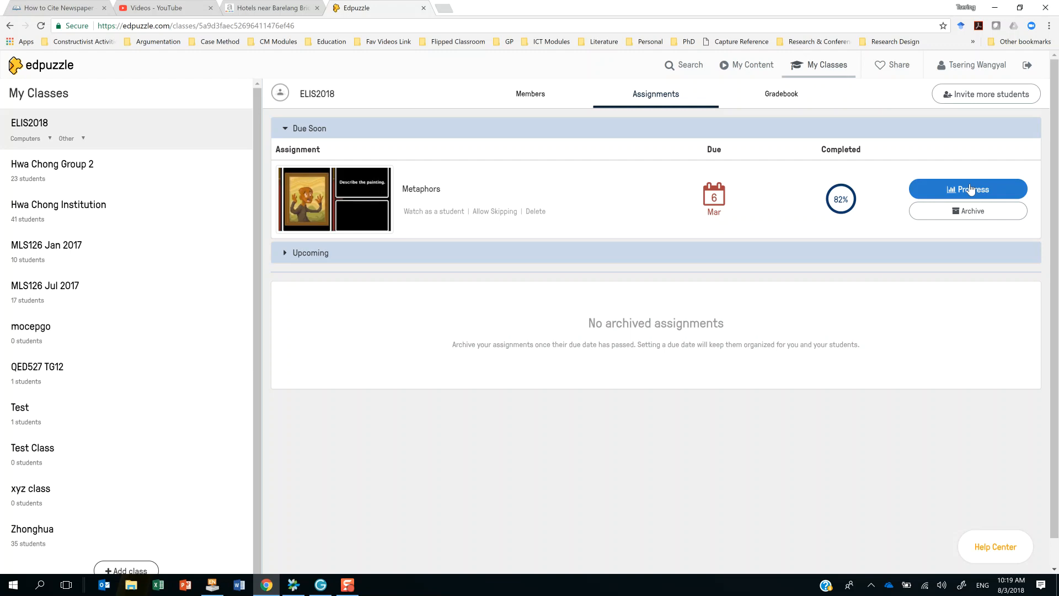
Search the public Edpuzzle channel for "preposition" videos.
{"action": "left_click", "coordinate": [681, 71]}
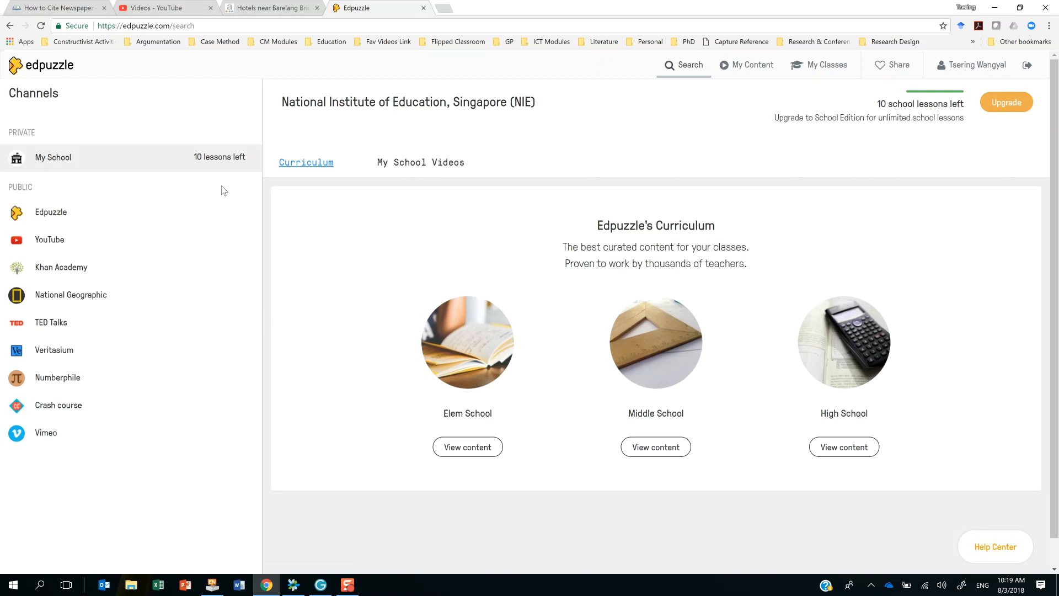
{"action": "left_click", "coordinate": [54, 218]}
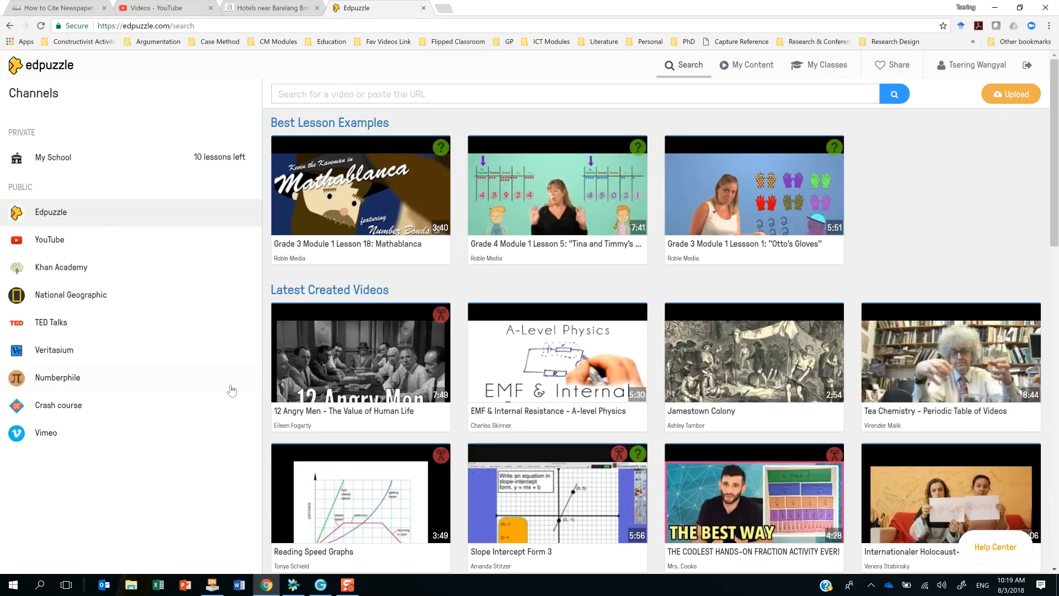
{"action": "left_click", "coordinate": [336, 94]}
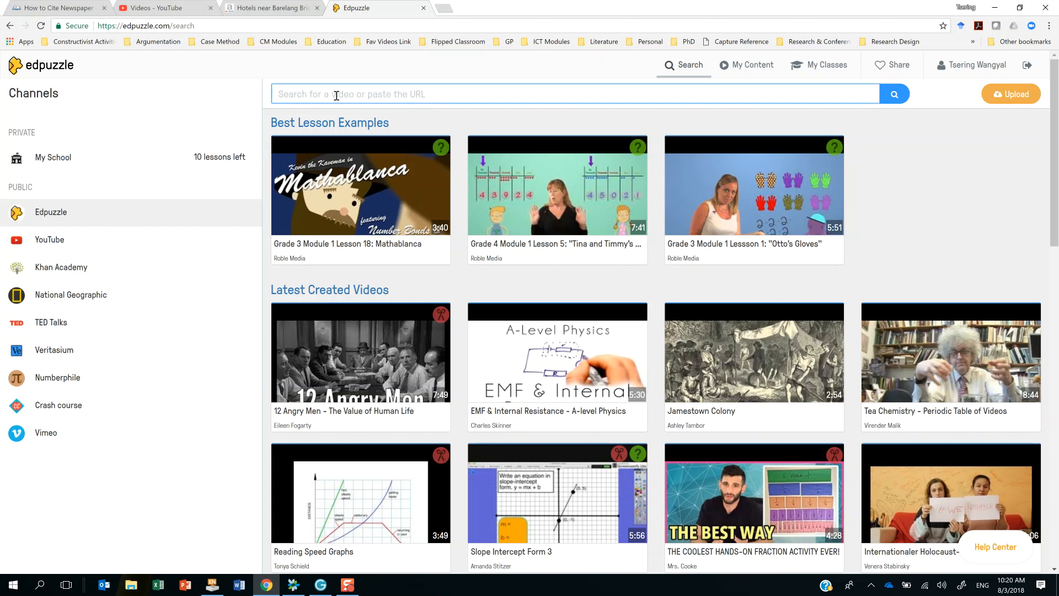
{"action": "type", "text": "preposition"}
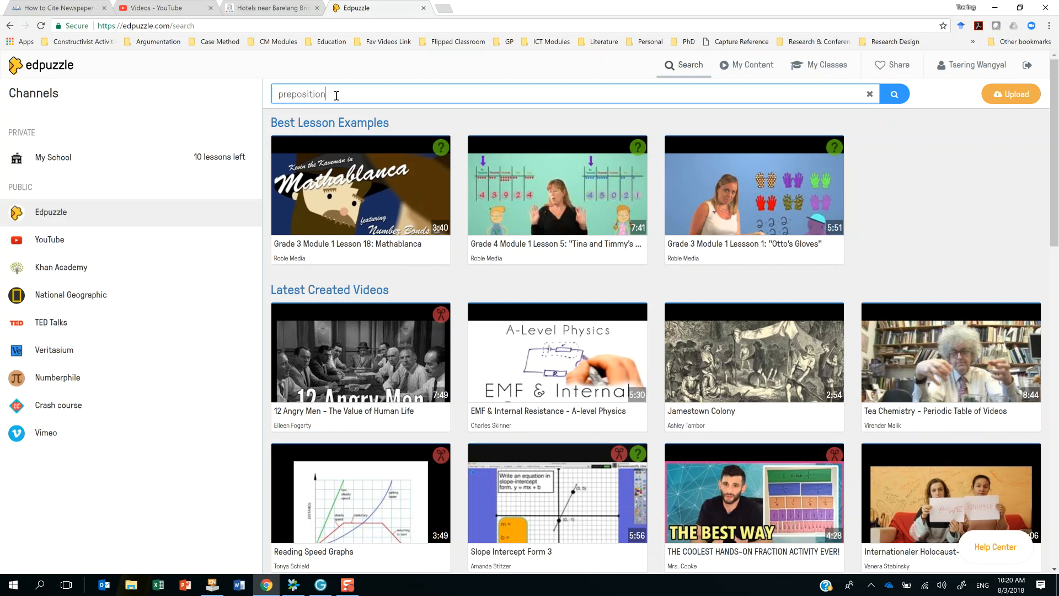
{"action": "left_click", "coordinate": [895, 94]}
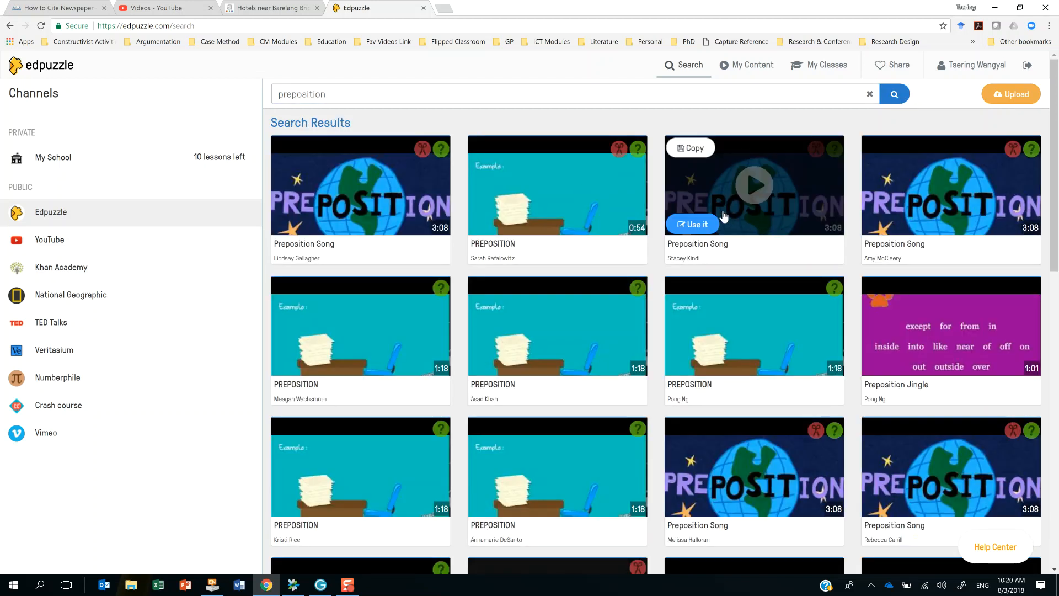
Preview one of the 1:18 PREPOSITION lessons at a lower volume, pause it and close the preview.
{"action": "scroll", "coordinate": [629, 400], "scroll_direction": "down", "scroll_amount": 2}
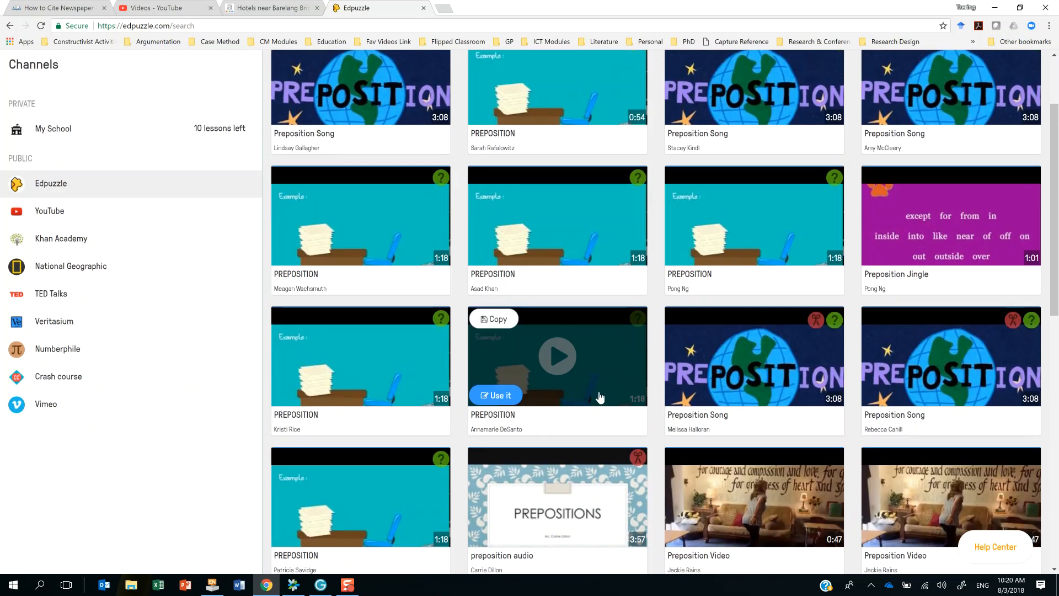
{"action": "left_click", "coordinate": [570, 363]}
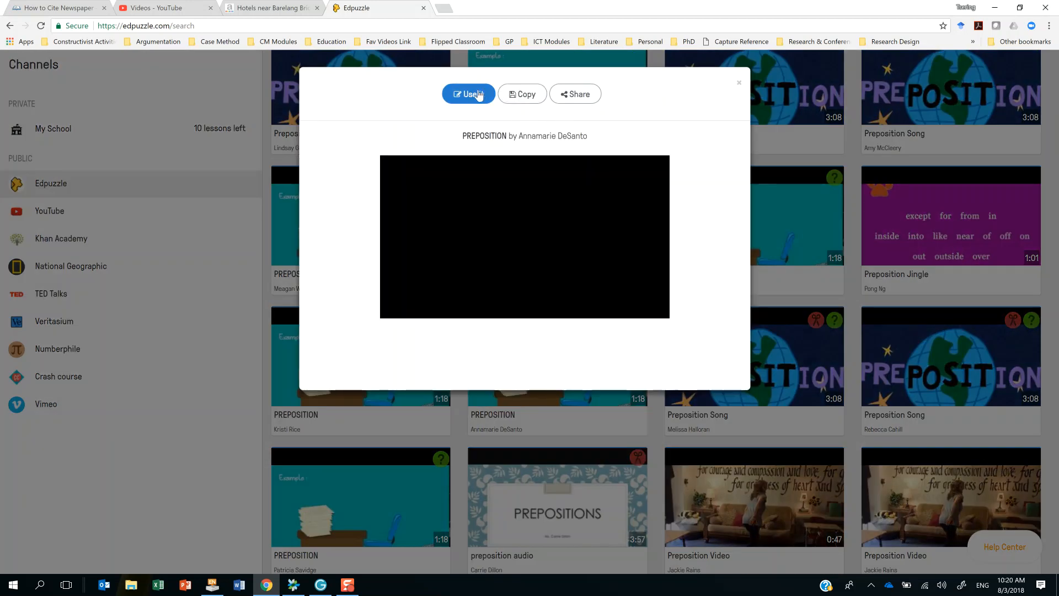
{"action": "left_click", "coordinate": [526, 241]}
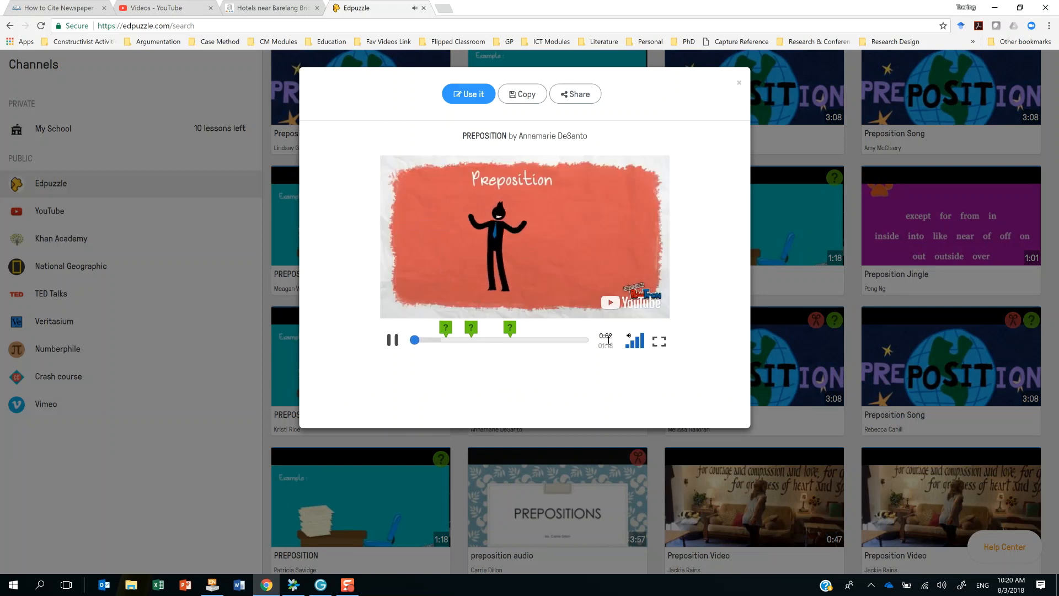
{"action": "left_click", "coordinate": [633, 347]}
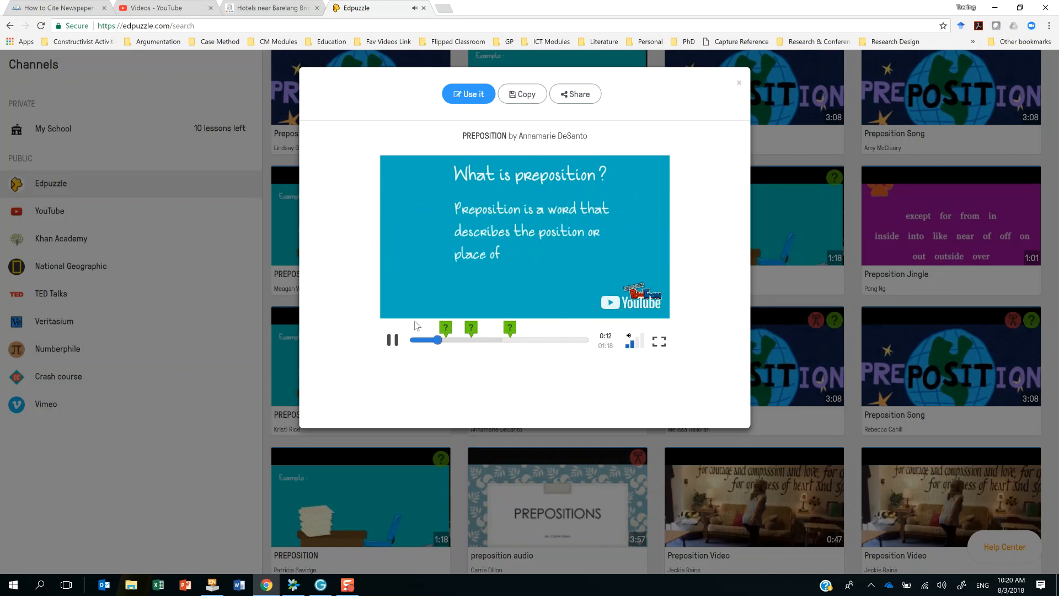
{"action": "left_click", "coordinate": [395, 342]}
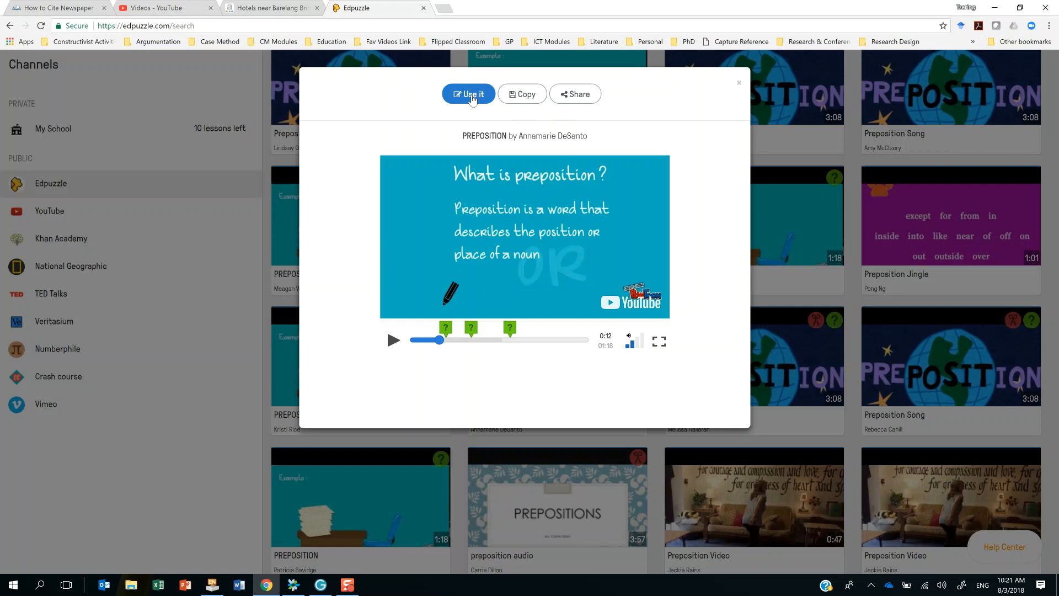
{"action": "left_click", "coordinate": [739, 83]}
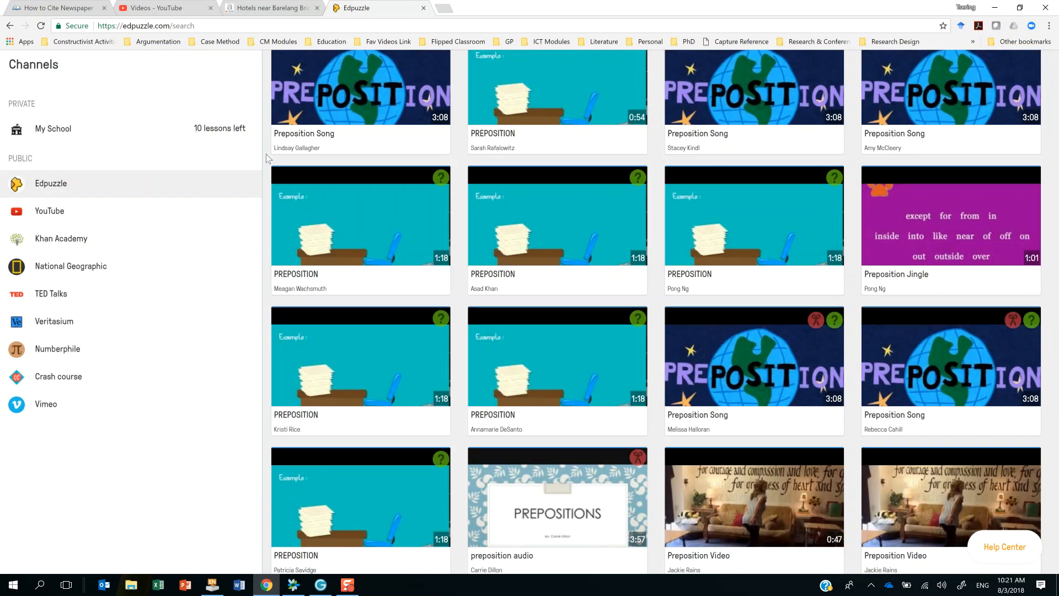
Compare the "preposition" results in the YouTube, Edpuzzle, Khan Academy and National Geographic channels, finishing on the YouTube channel.
{"action": "left_click", "coordinate": [40, 217]}
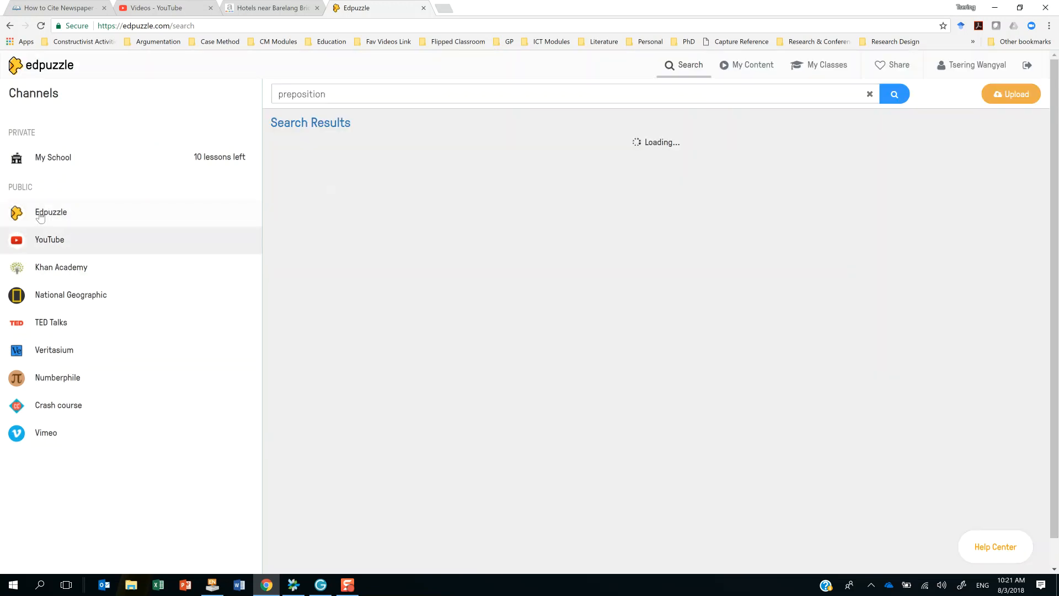
{"action": "left_click", "coordinate": [428, 96]}
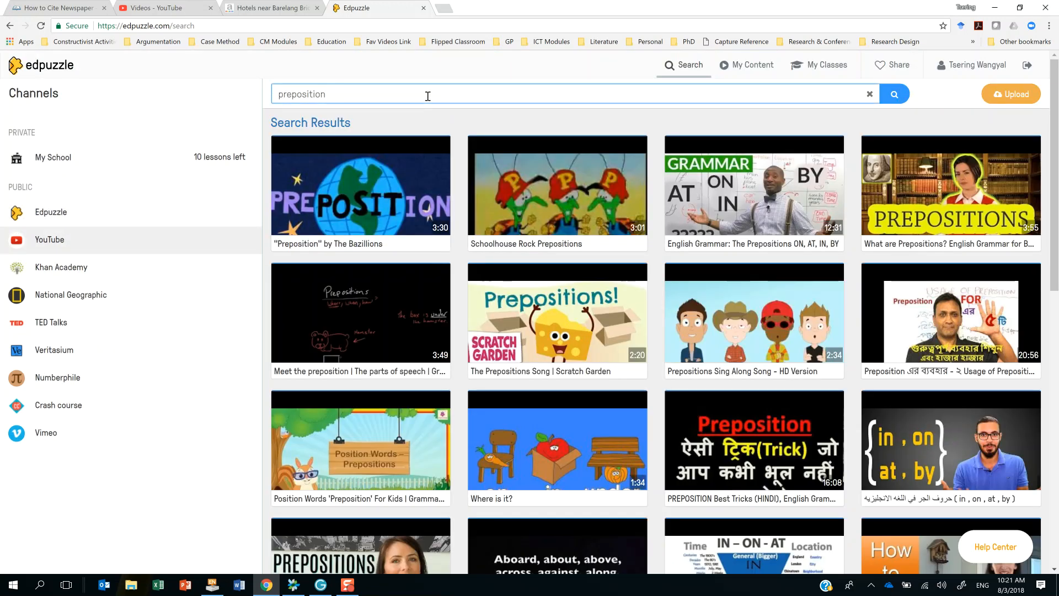
{"action": "left_click", "coordinate": [54, 225]}
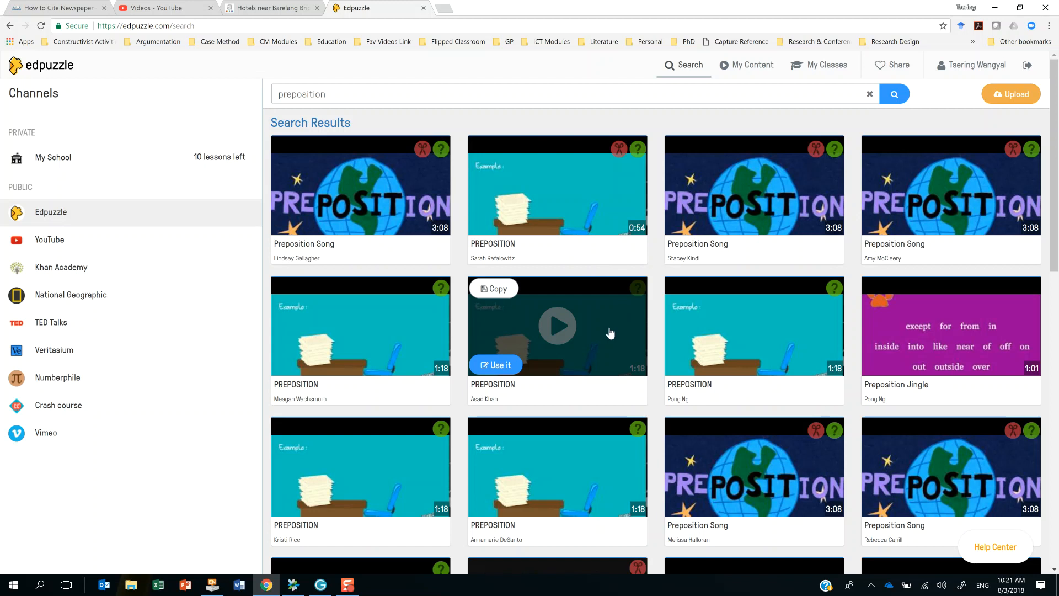
{"action": "left_click", "coordinate": [49, 241]}
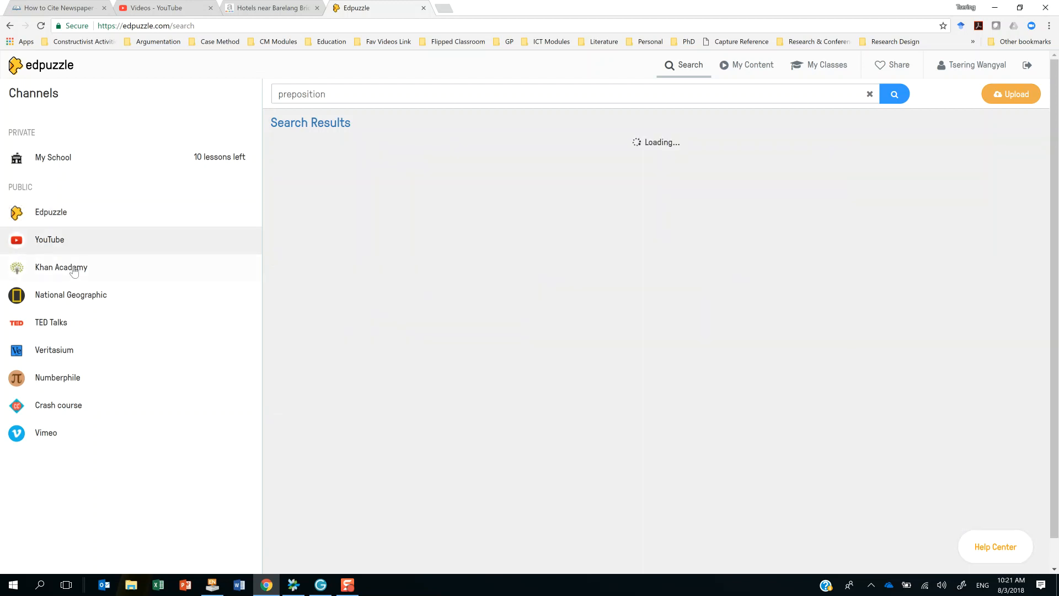
{"action": "left_click", "coordinate": [71, 268]}
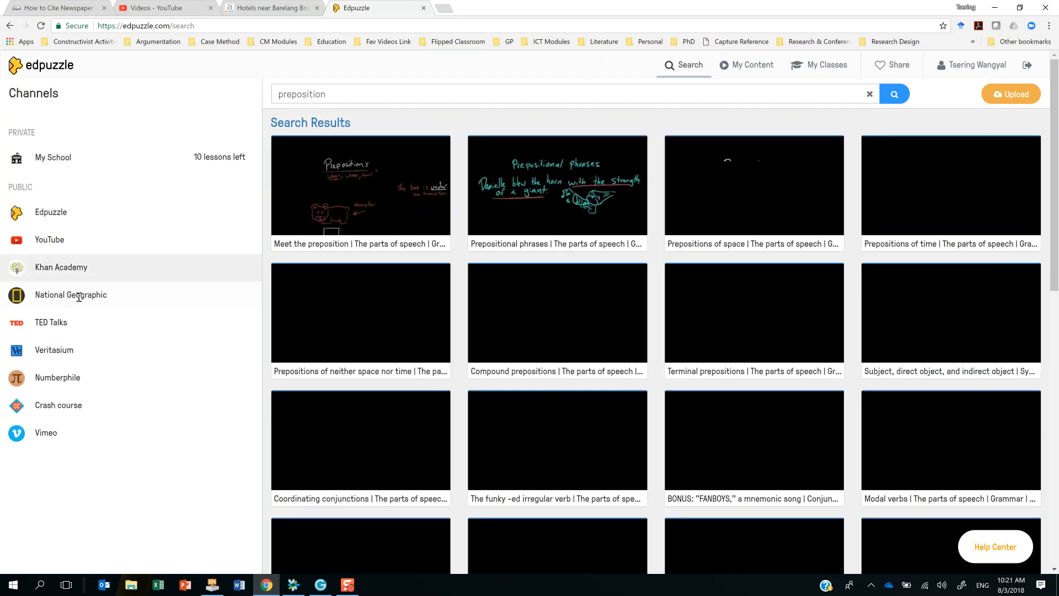
{"action": "left_click", "coordinate": [79, 298]}
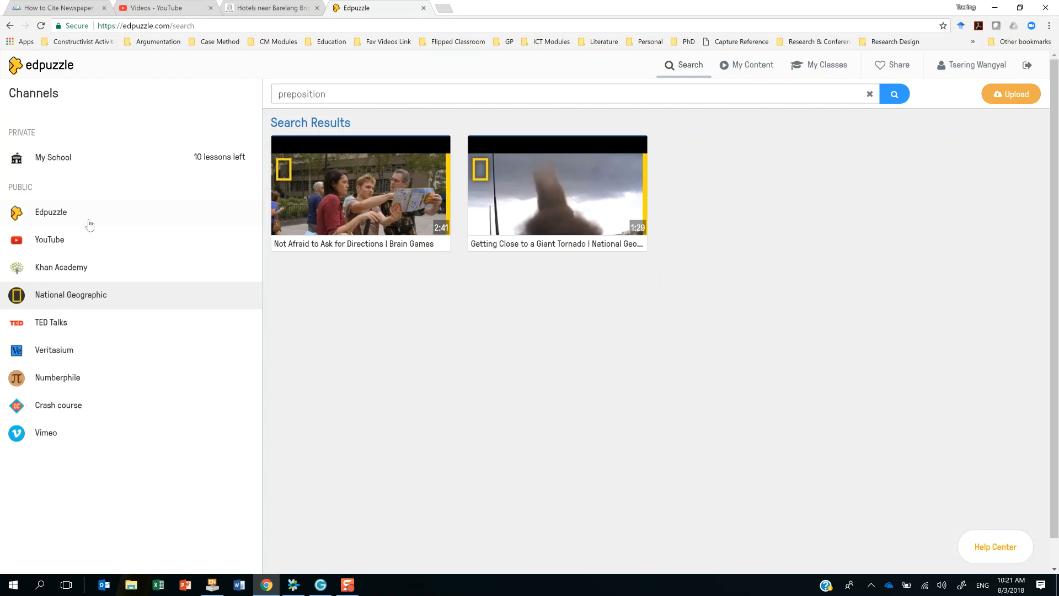
{"action": "left_click", "coordinate": [59, 247]}
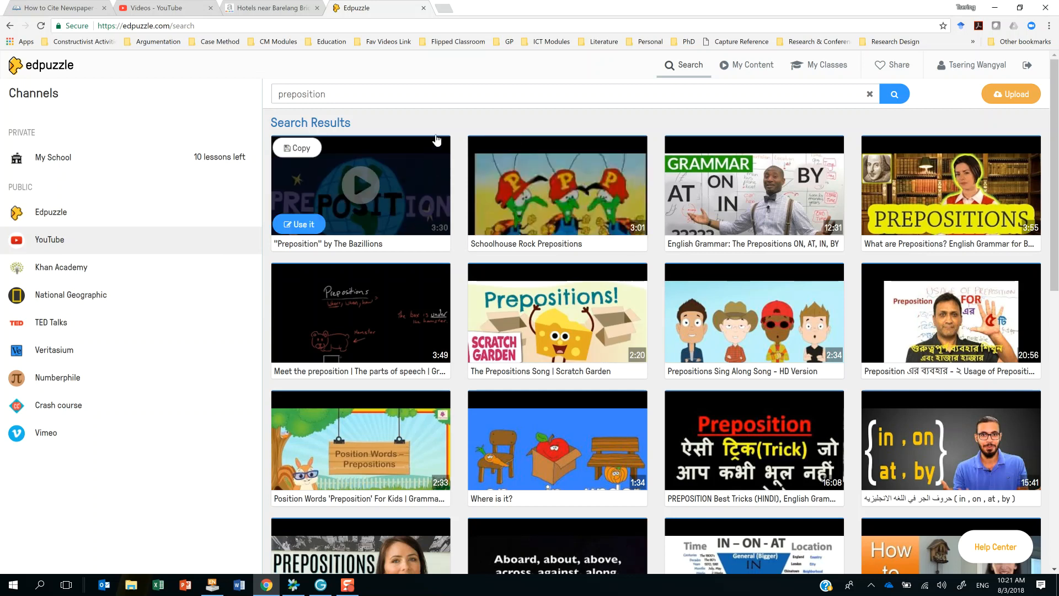
Try to use and play the YouTube video "English Grammar: The Prepositions ON, AT, IN, BY" in the lesson editor, and return to the results.
{"action": "left_click", "coordinate": [819, 214]}
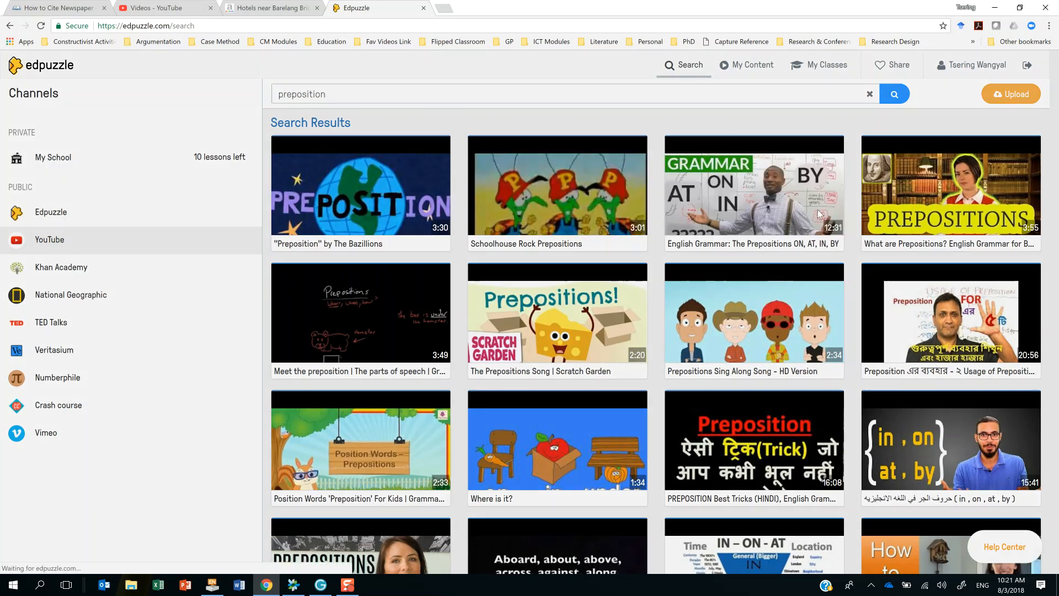
{"action": "left_click", "coordinate": [510, 93]}
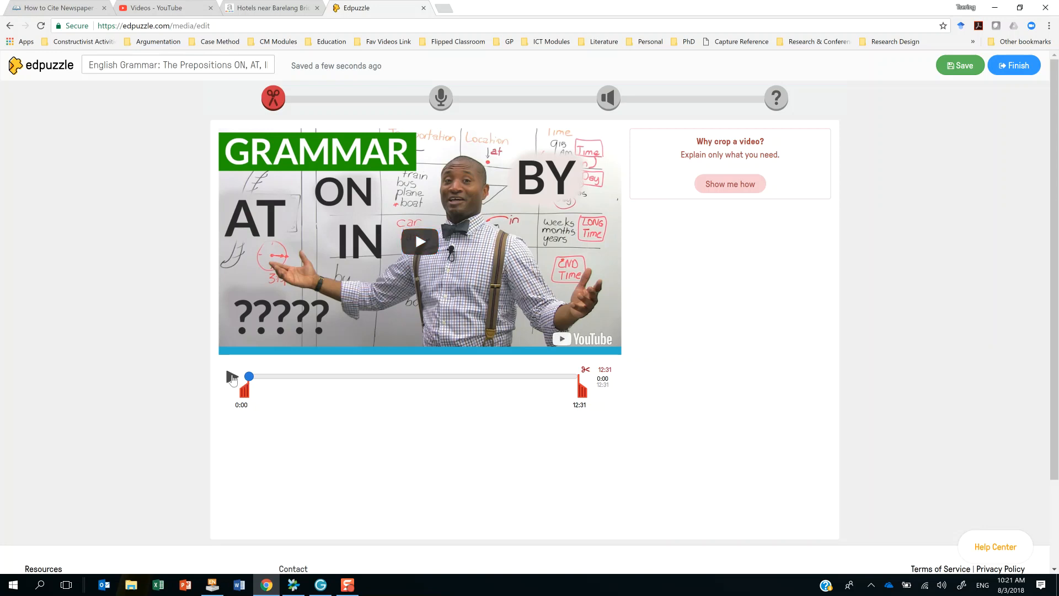
{"action": "left_click", "coordinate": [232, 378]}
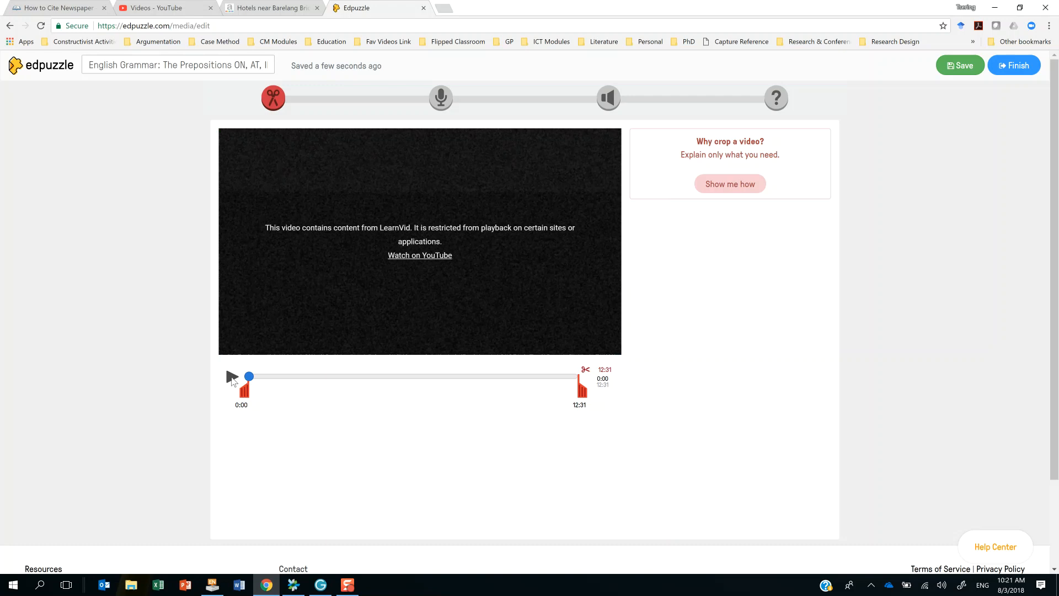
{"action": "left_click", "coordinate": [424, 260]}
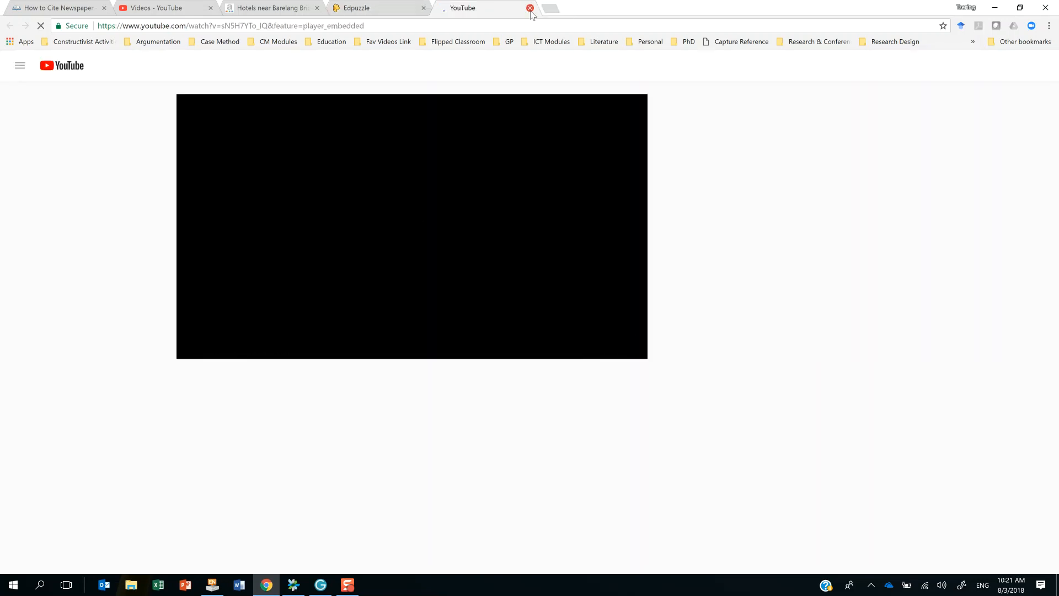
{"action": "left_click", "coordinate": [530, 9]}
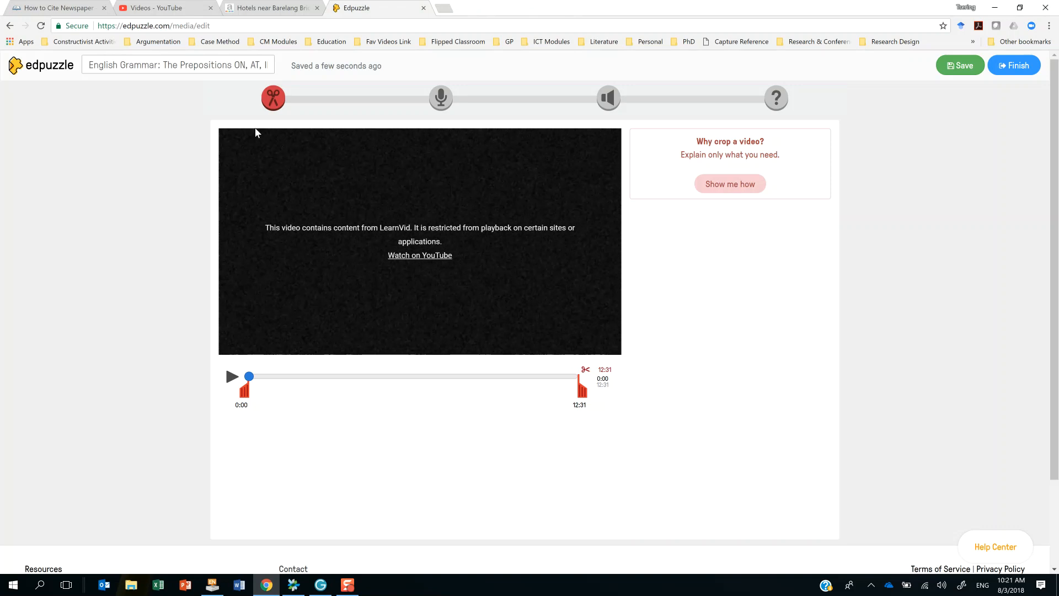
{"action": "left_click", "coordinate": [10, 26]}
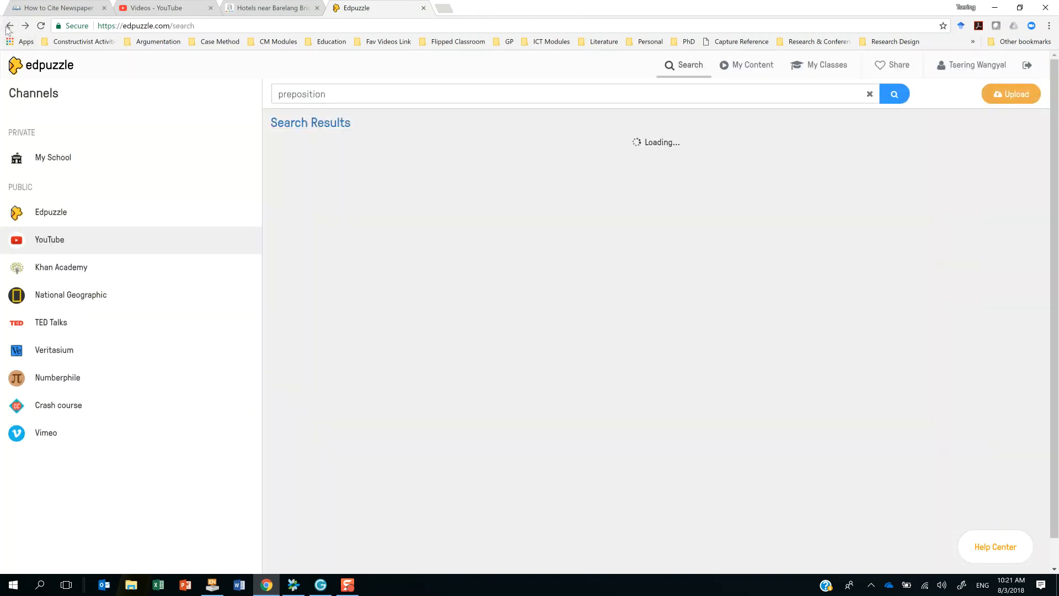
Use the YouTube video "The Prepositions Song | Scratch Garden" for a new lesson, opening it in the lesson editor.
{"action": "mouse_move", "coordinate": [717, 357]}
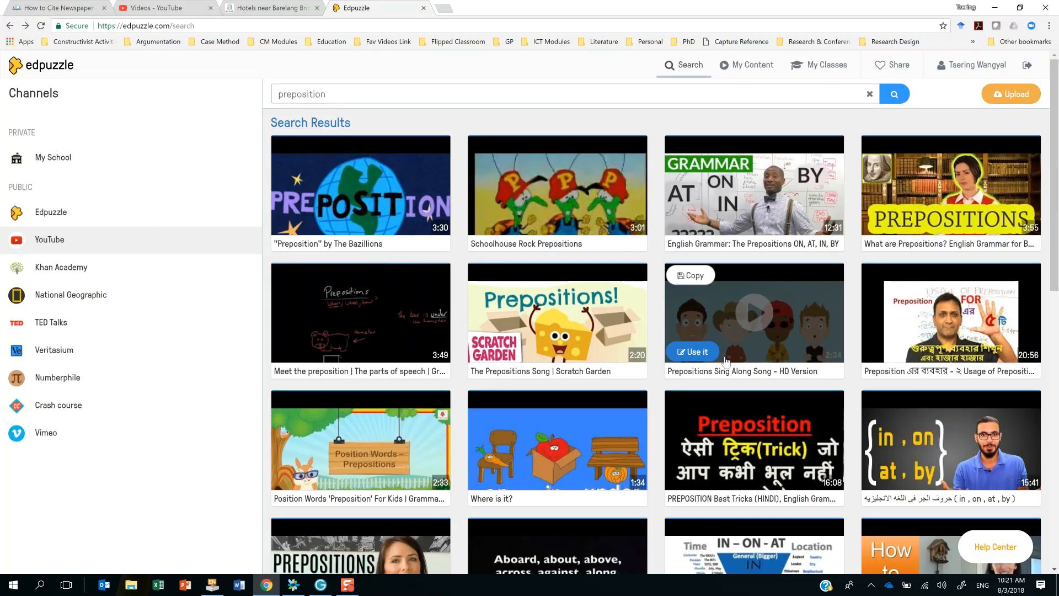
{"action": "left_click", "coordinate": [598, 326]}
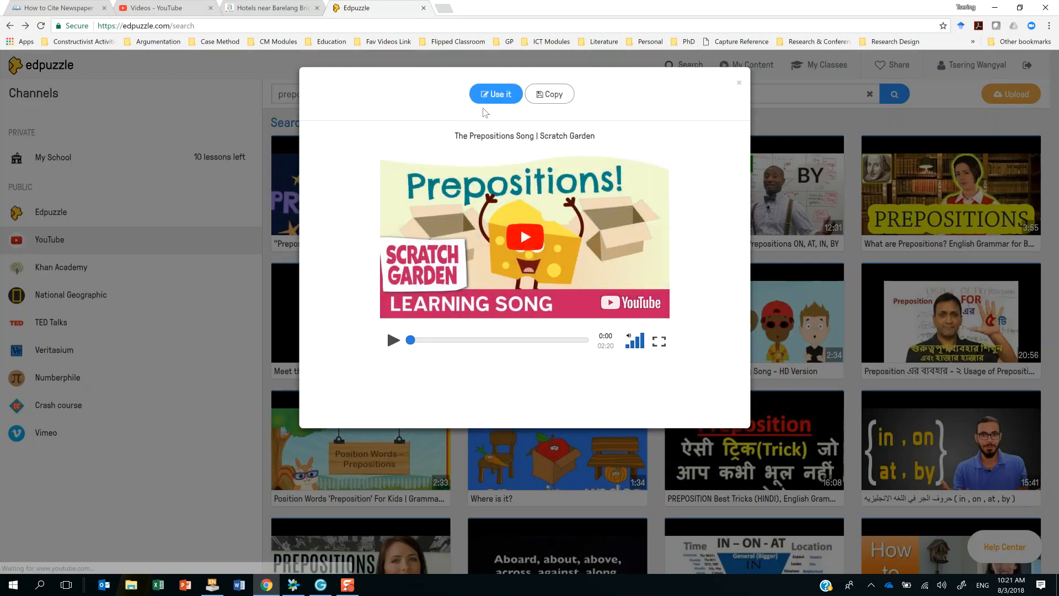
{"action": "left_click", "coordinate": [492, 94]}
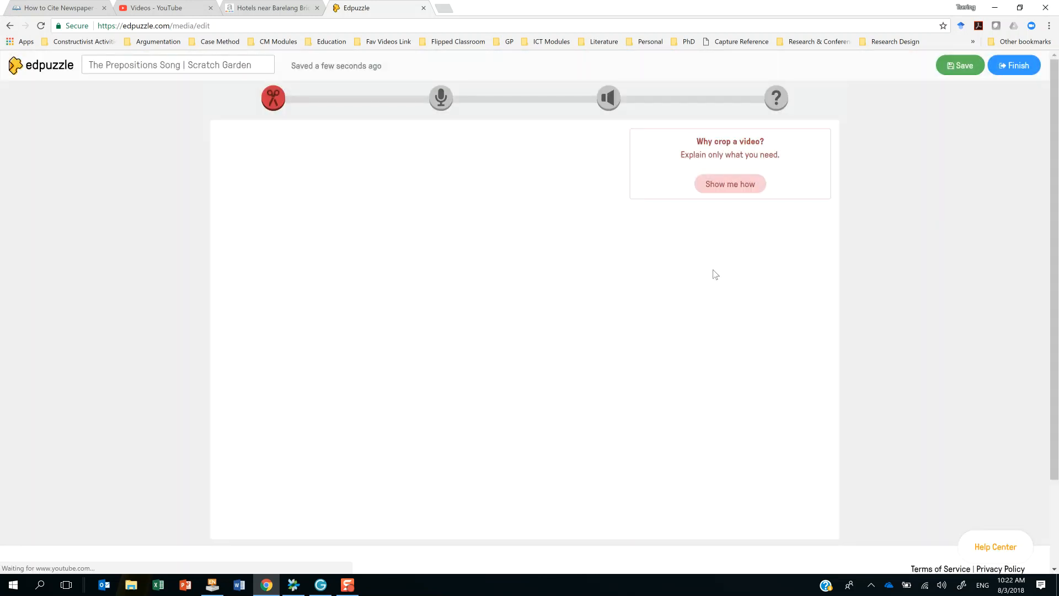
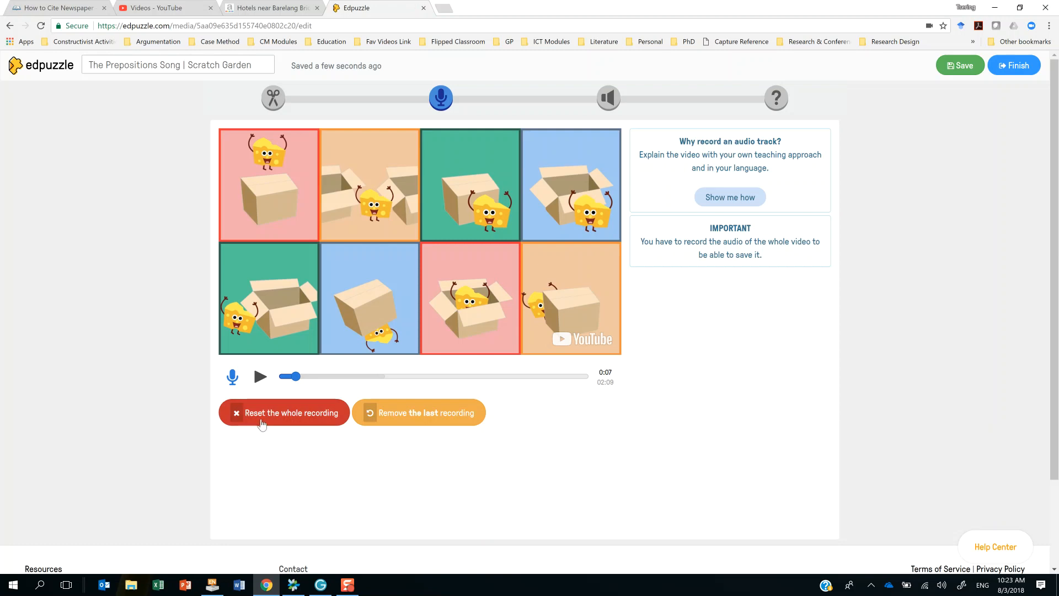
Remove the last voice-over recording and record an audio note at the start of the video.
{"action": "left_click", "coordinate": [435, 415]}
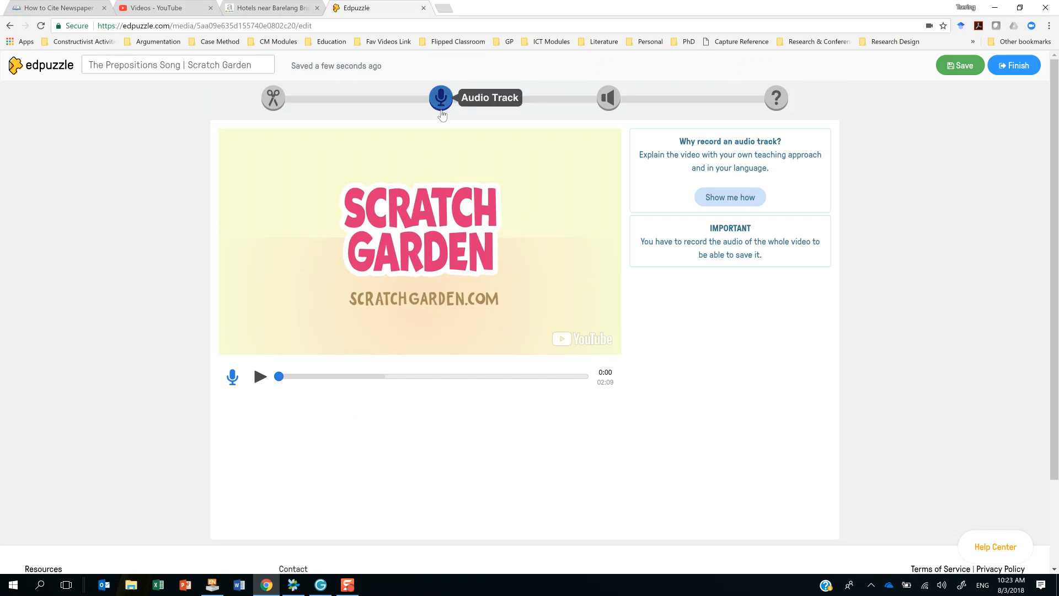
{"action": "left_click", "coordinate": [611, 103]}
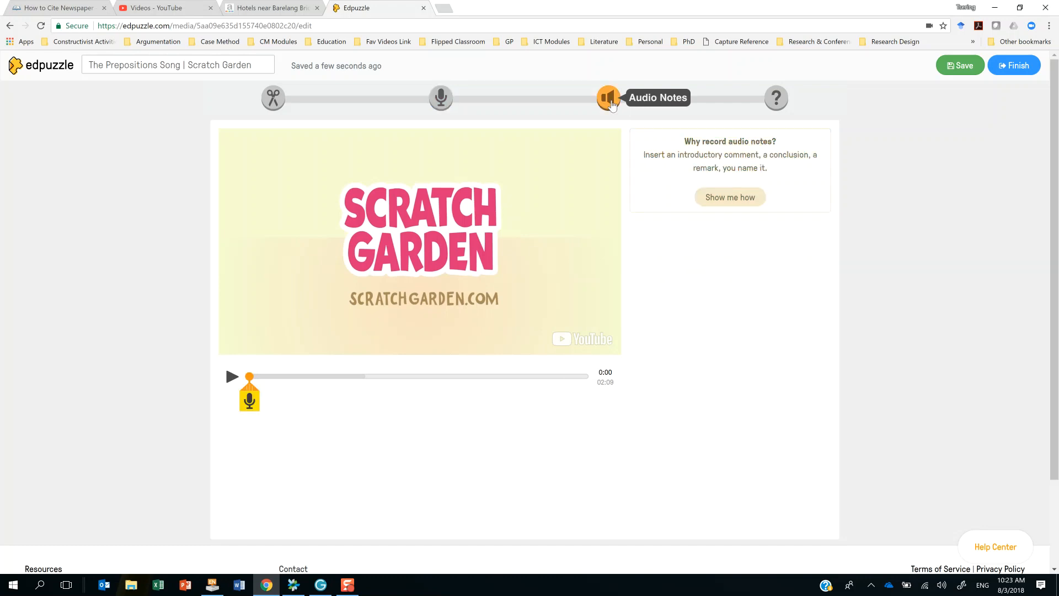
{"action": "left_click", "coordinate": [252, 408]}
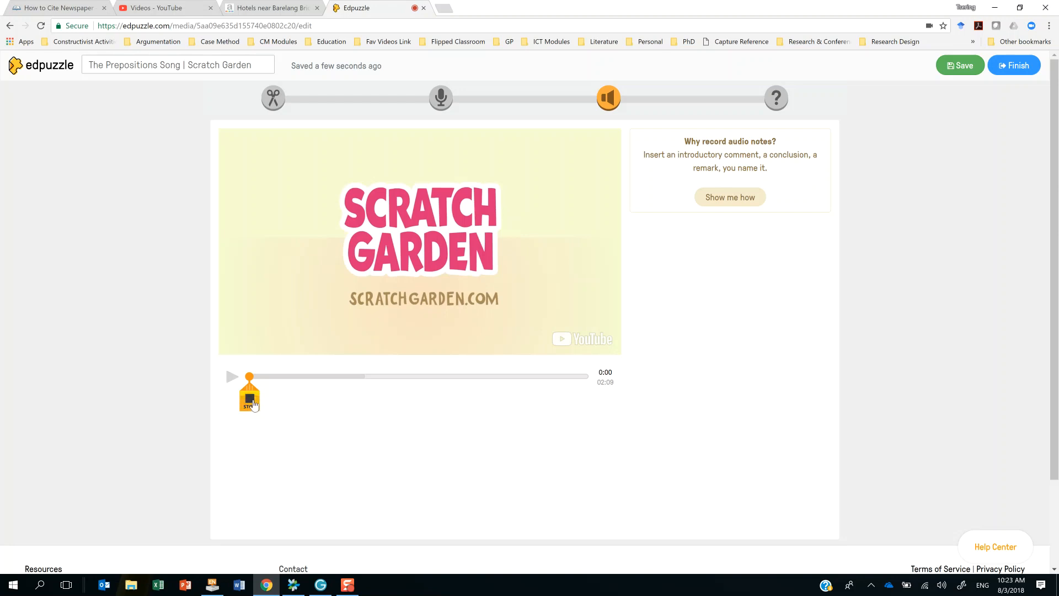
{"action": "left_click", "coordinate": [254, 405]}
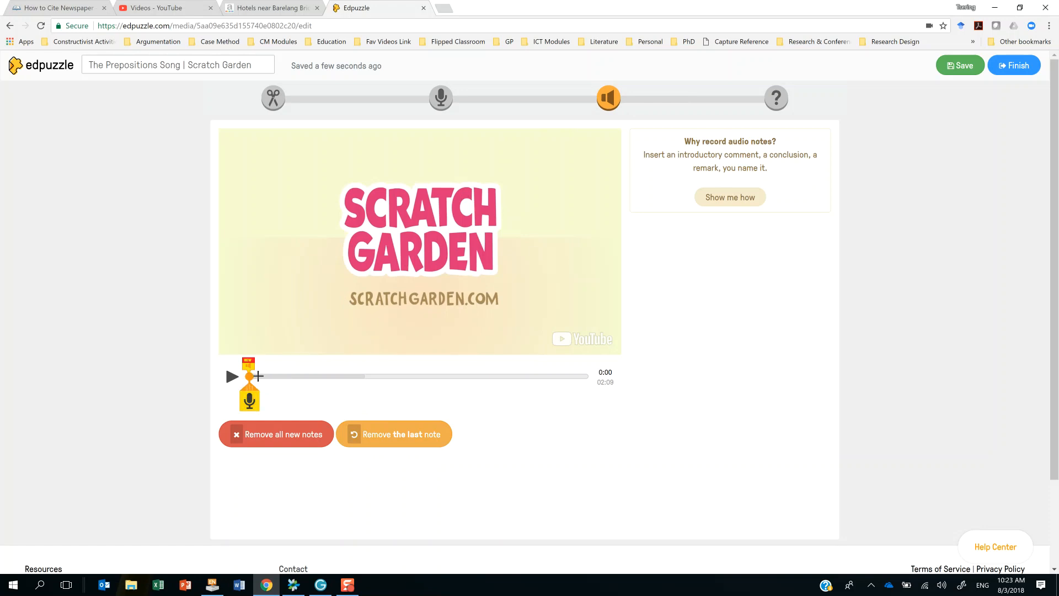
{"action": "left_click", "coordinate": [289, 375]}
{"action": "left_click_drag", "start_coordinate": [290, 376], "coordinate": [252, 375]}
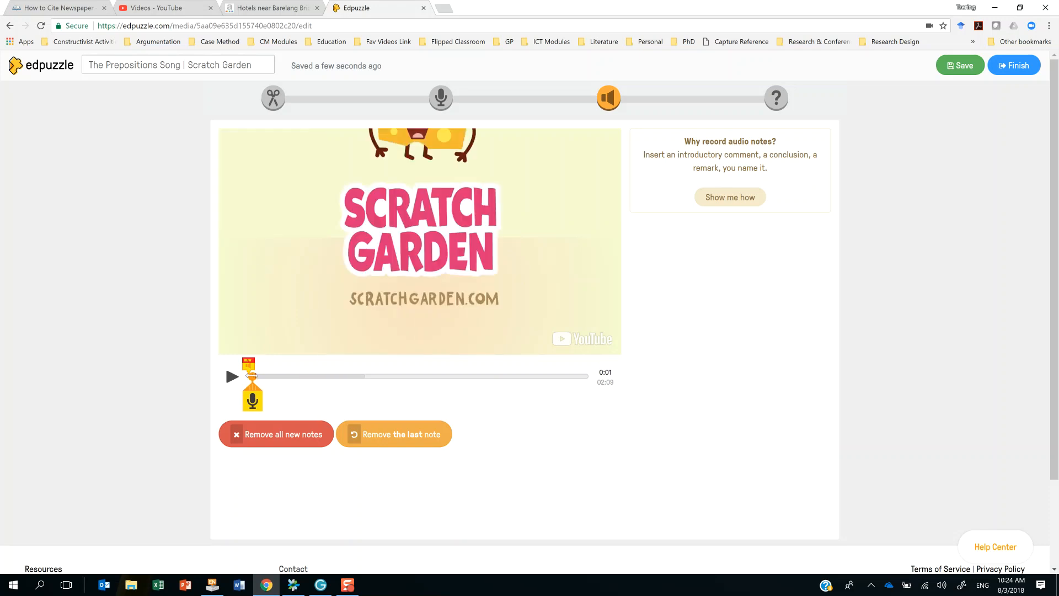
Go to the quizzes stage and pause the video at 0:14 for a question.
{"action": "left_click", "coordinate": [779, 101]}
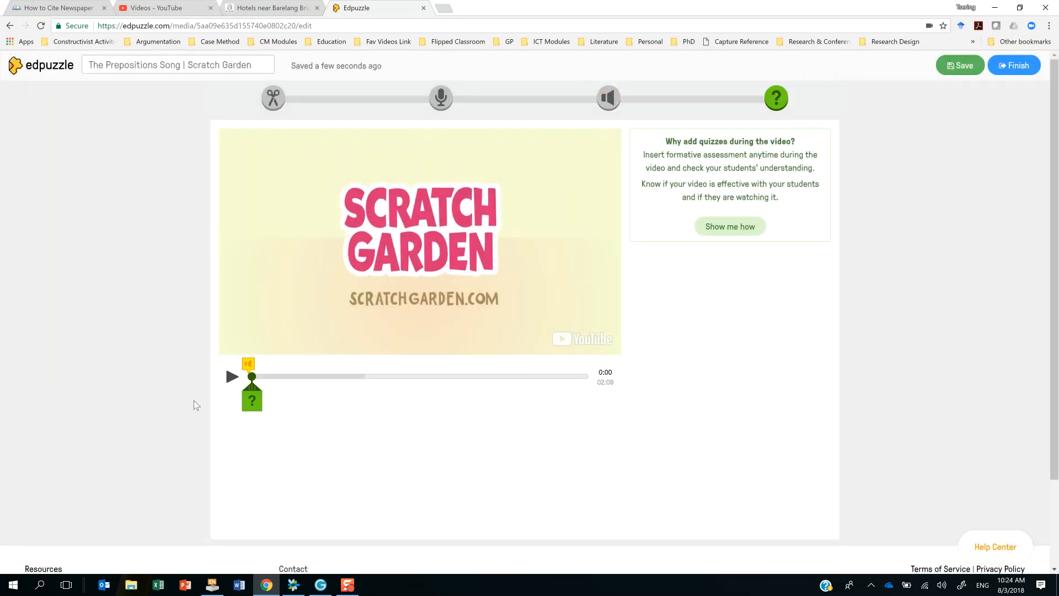
{"action": "left_click", "coordinate": [226, 382]}
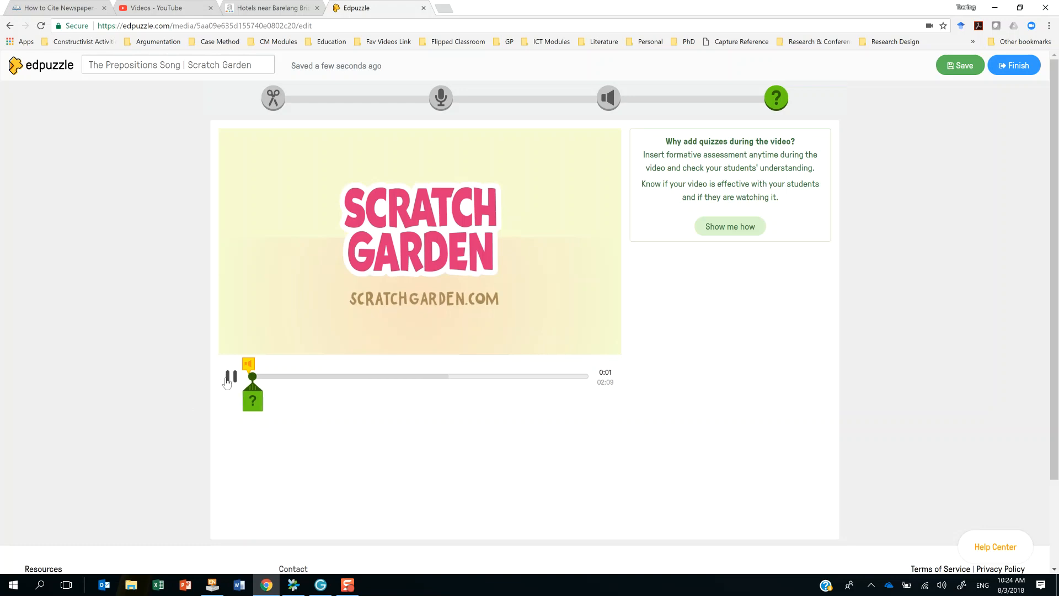
{"action": "left_click", "coordinate": [227, 382]}
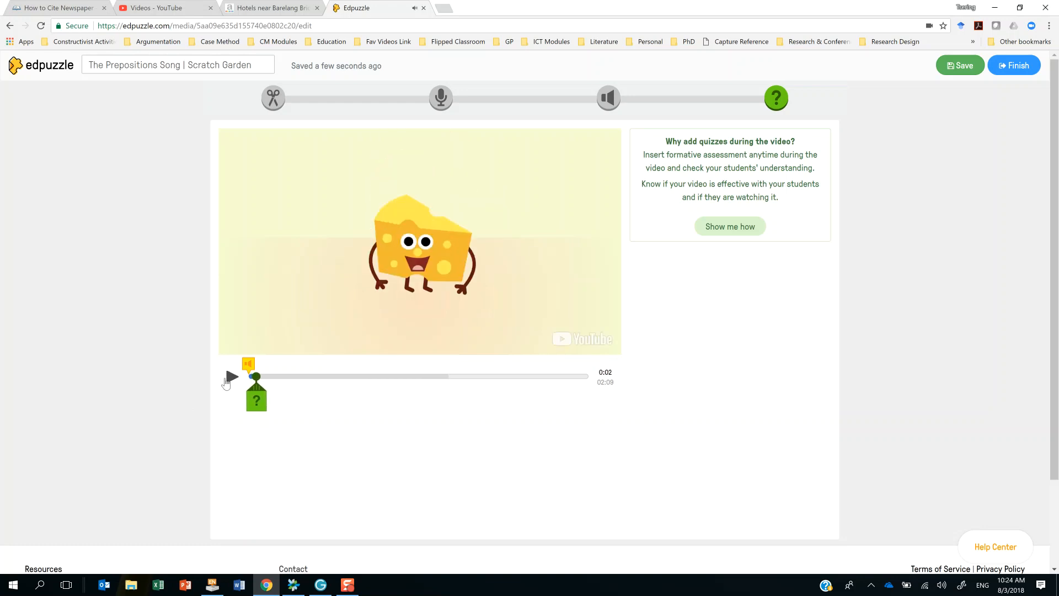
{"action": "left_click", "coordinate": [227, 382]}
{"action": "left_click", "coordinate": [273, 377]}
{"action": "left_click_drag", "start_coordinate": [273, 378], "coordinate": [284, 377]}
{"action": "left_click", "coordinate": [232, 381]}
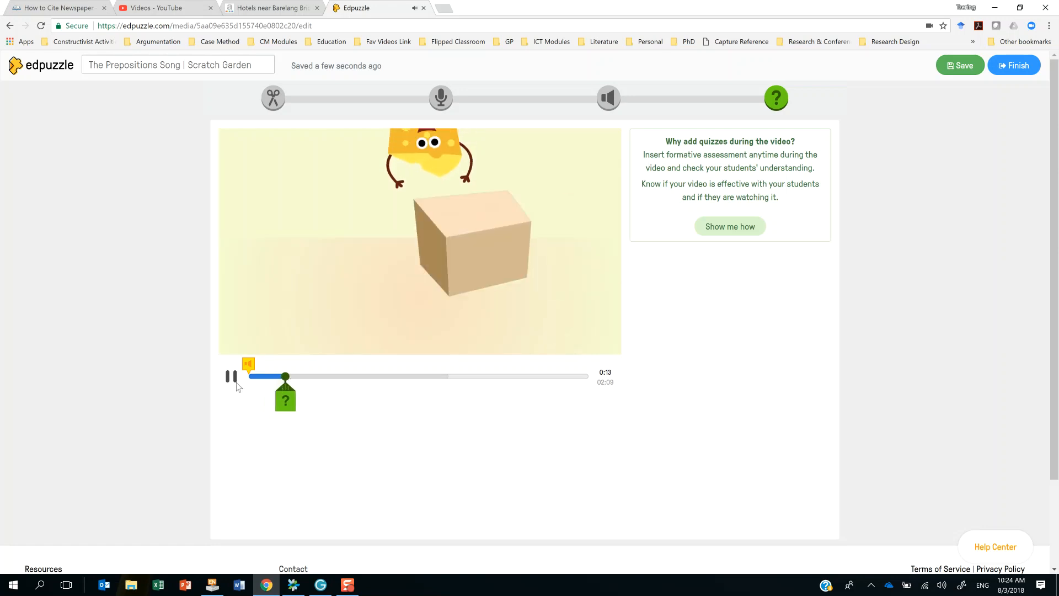
{"action": "left_click", "coordinate": [231, 379]}
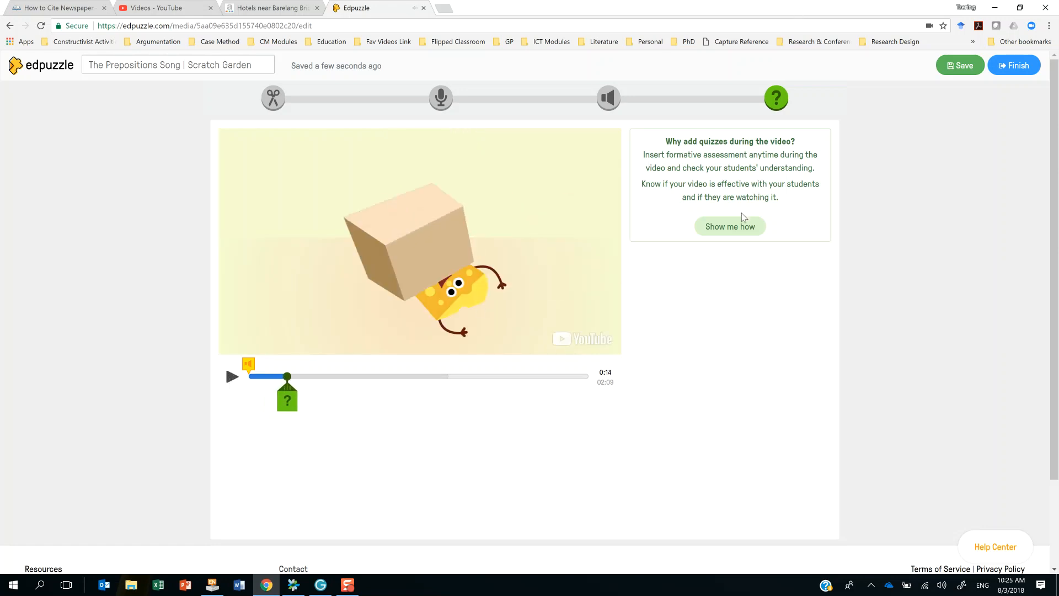
Glance at the quiz instructions and add the open-ended question "What do you think about the video?" at 0:14.
{"action": "left_click", "coordinate": [739, 229]}
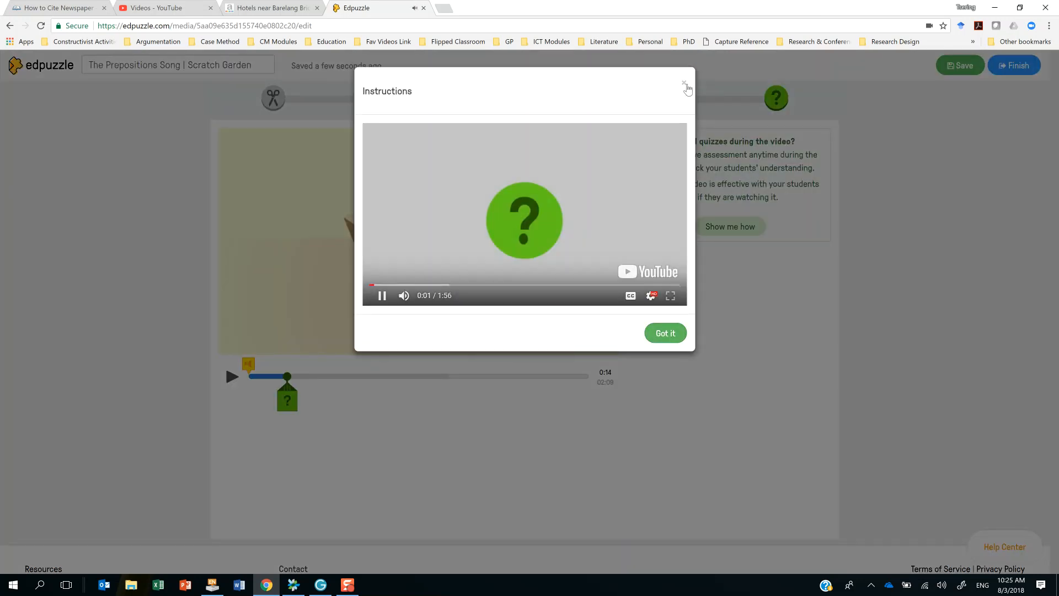
{"action": "left_click", "coordinate": [684, 84]}
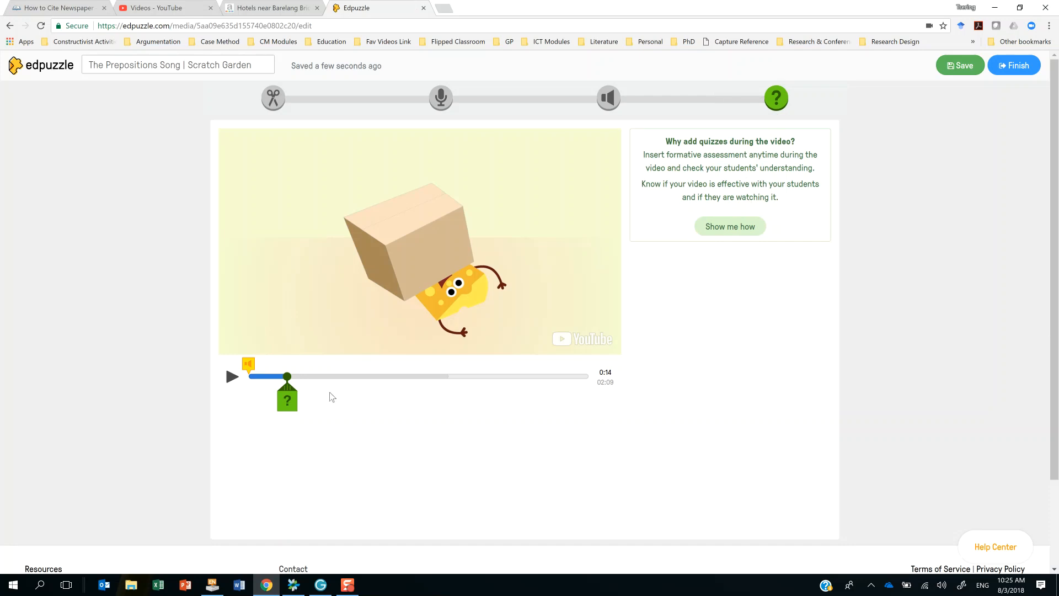
{"action": "left_click", "coordinate": [287, 406]}
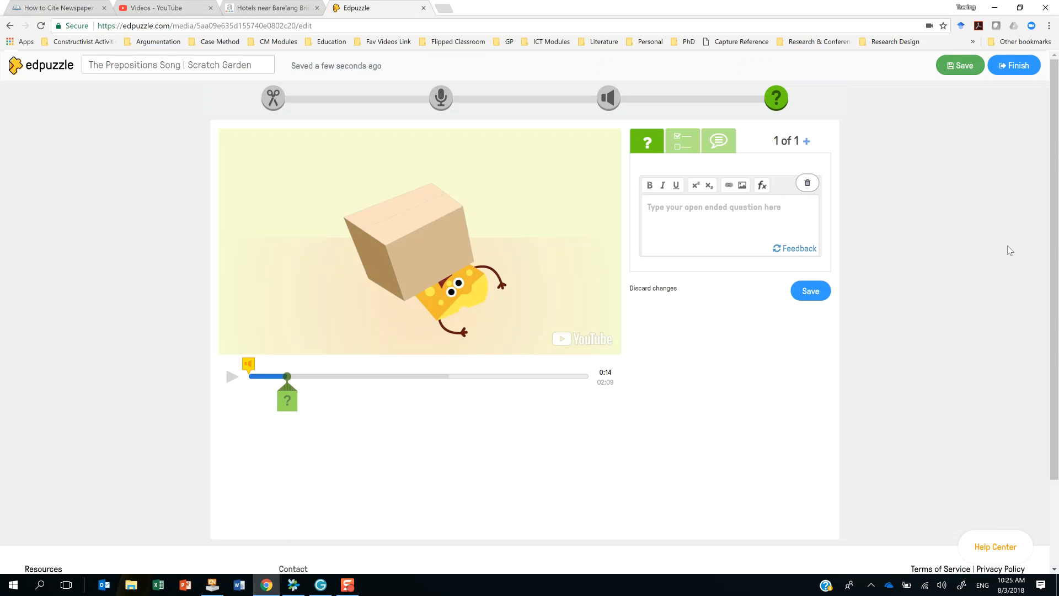
{"action": "type", "text": "What"}
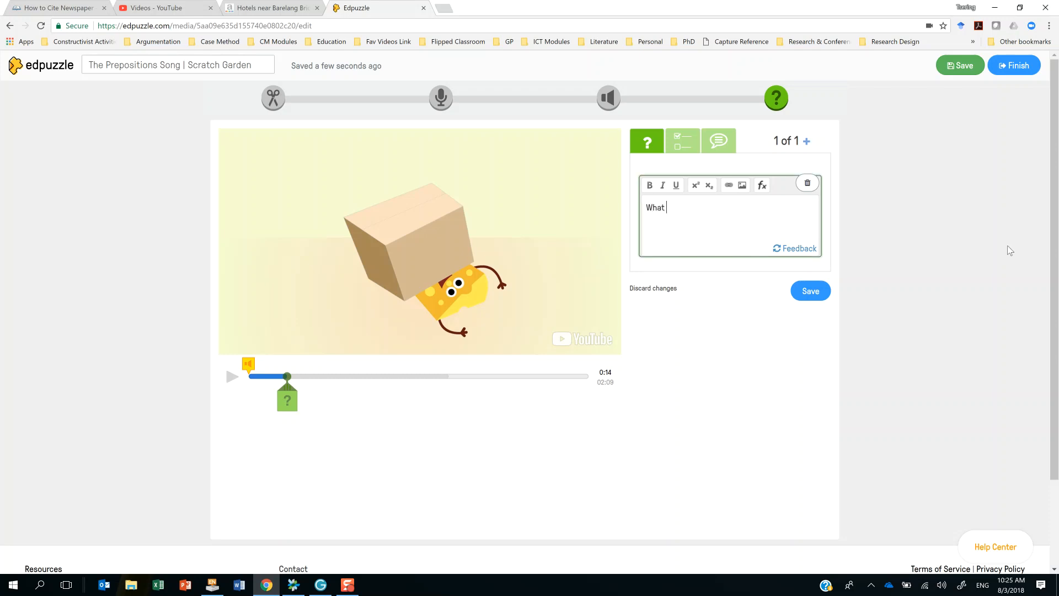
{"action": "type", "text": " do you think about the video?"}
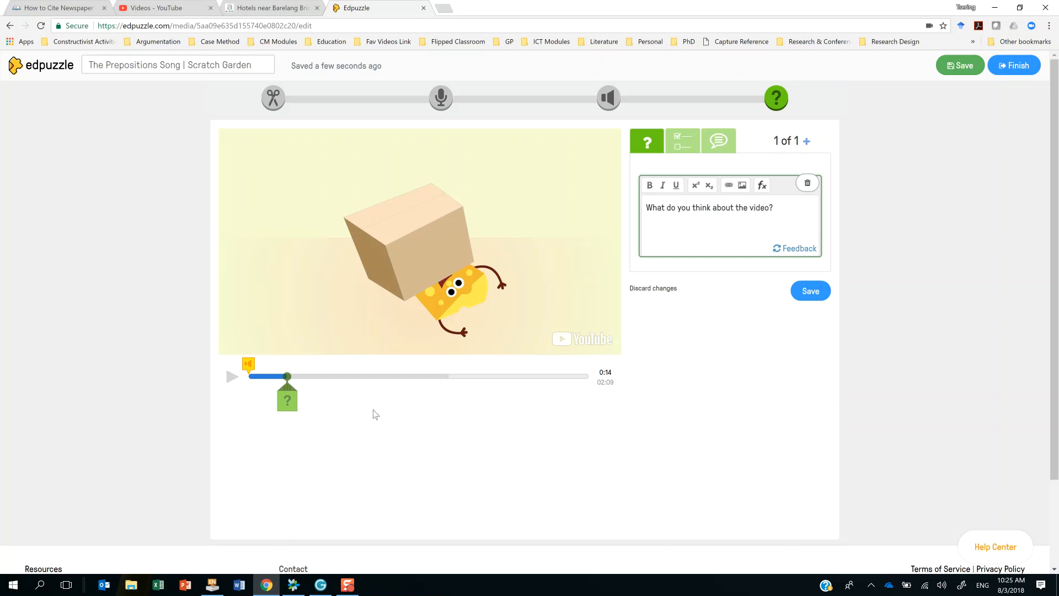
Add the multiple-choice question "Do you like the video?" at 0:41, with "yes" as the correct choice and "no" as the incorrect one.
{"action": "left_click", "coordinate": [351, 377]}
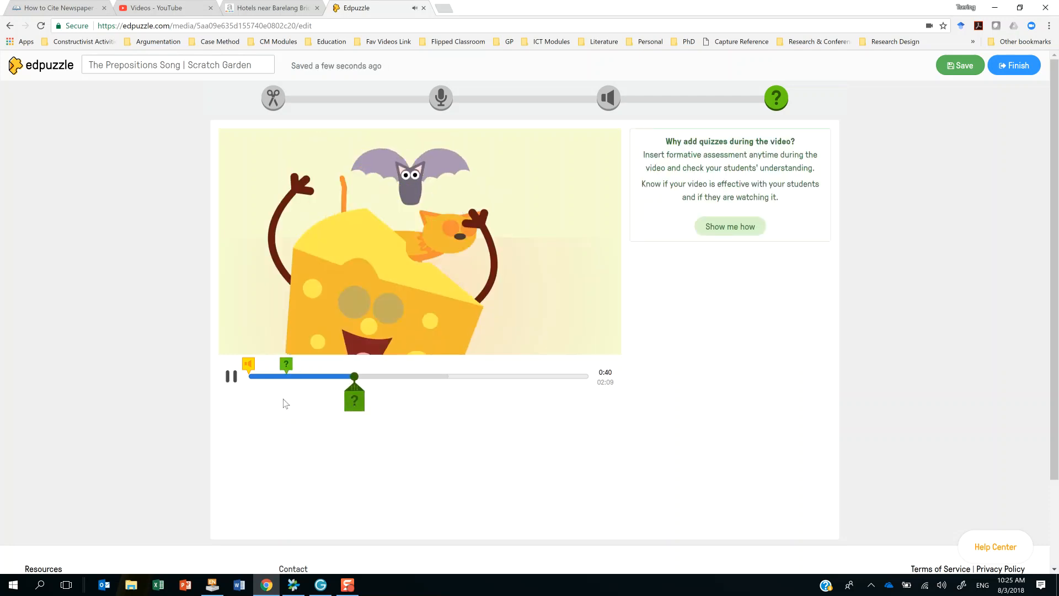
{"action": "left_click", "coordinate": [229, 378]}
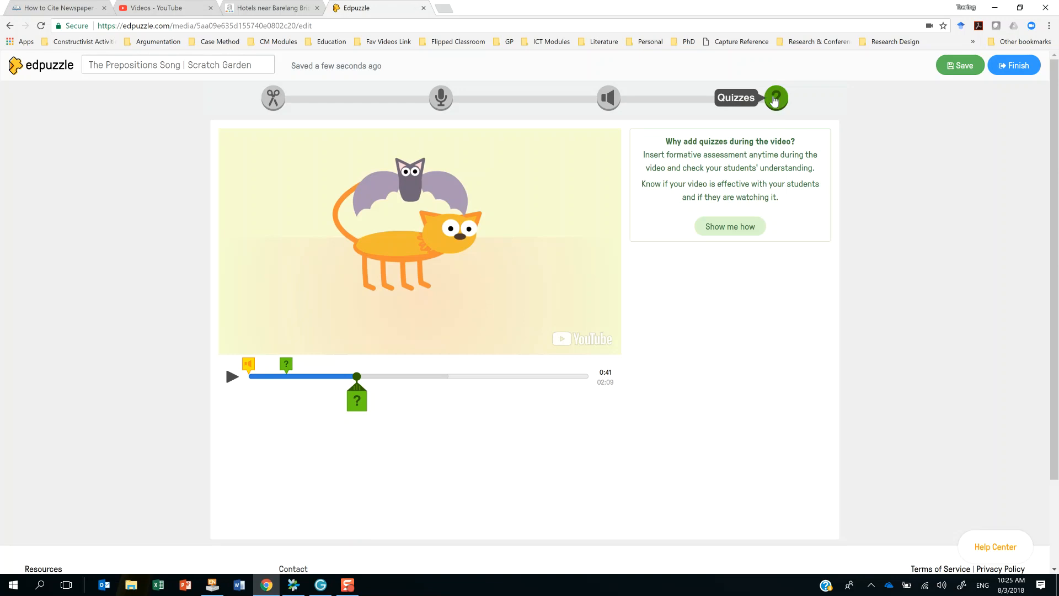
{"action": "left_click", "coordinate": [356, 402]}
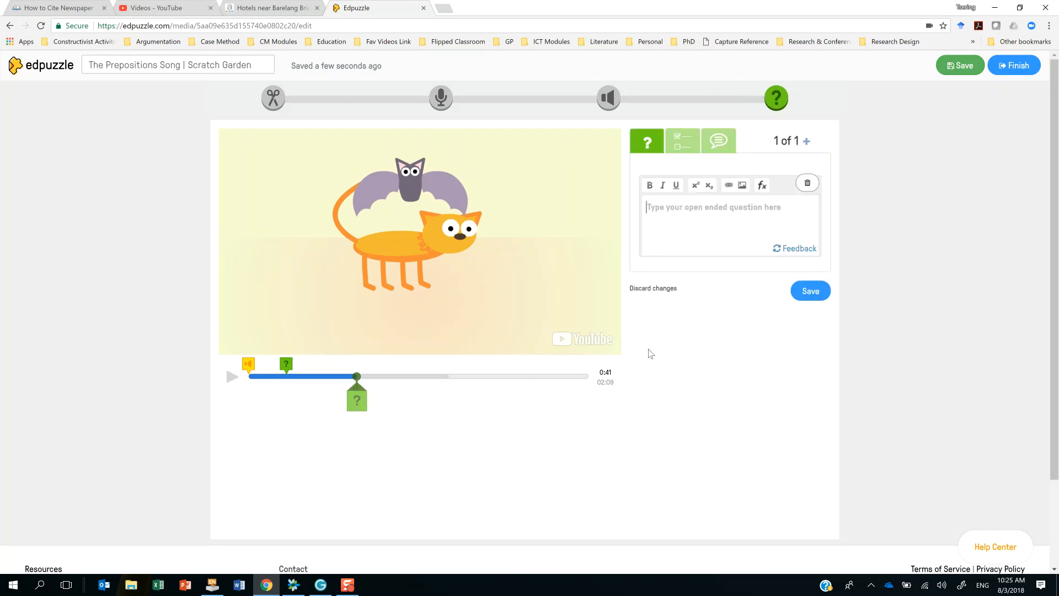
{"action": "left_click", "coordinate": [680, 156]}
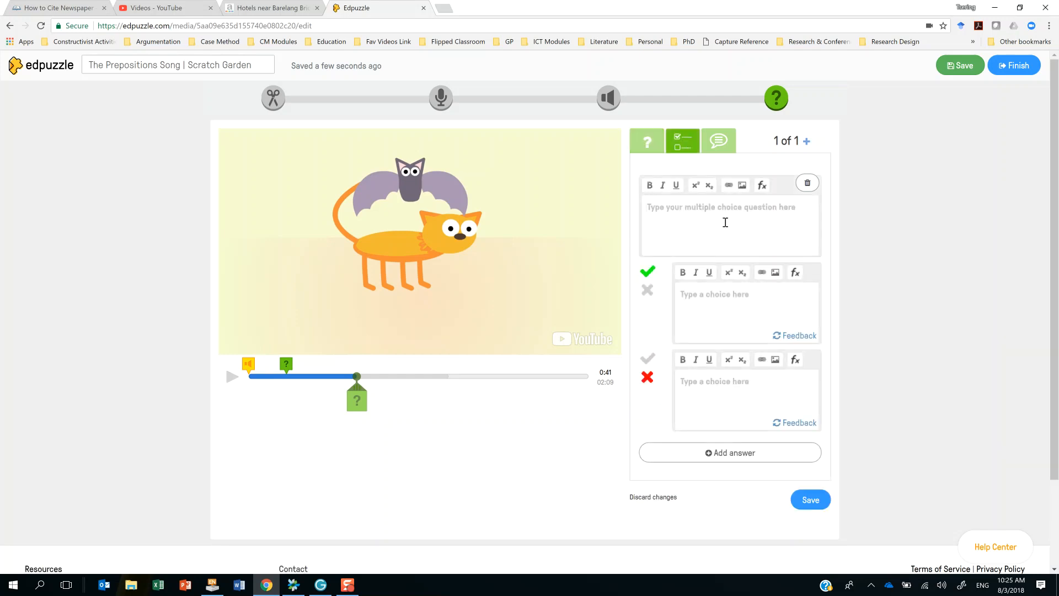
{"action": "type", "text": "Do you like the video"}
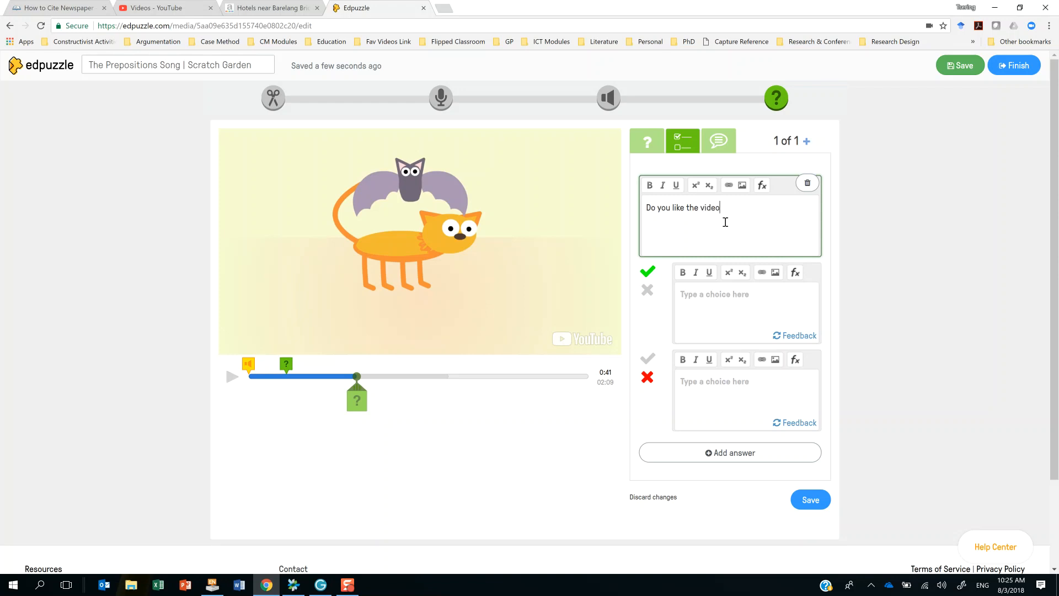
{"action": "type", "text": "?"}
{"action": "left_click", "coordinate": [714, 306]}
{"action": "type", "text": "yes"}
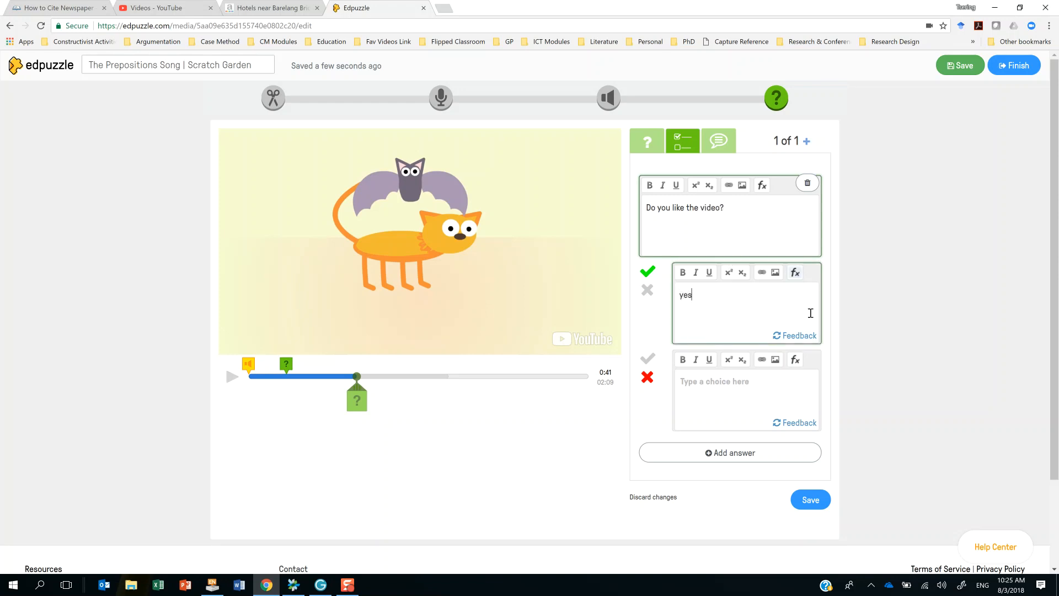
{"action": "left_click", "coordinate": [715, 382]}
{"action": "type", "text": "no"}
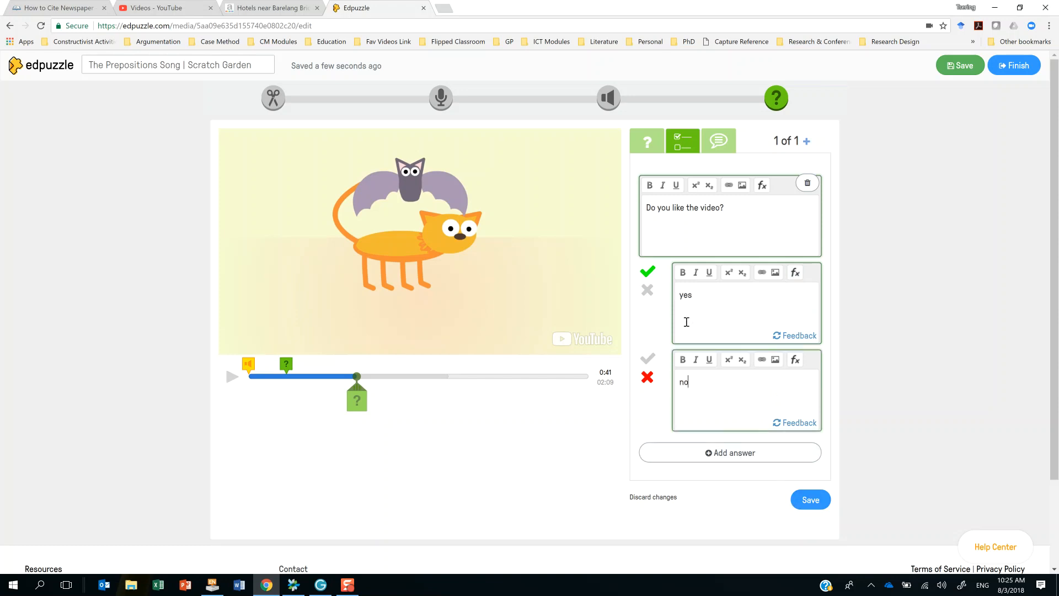
{"action": "left_click", "coordinate": [812, 501]}
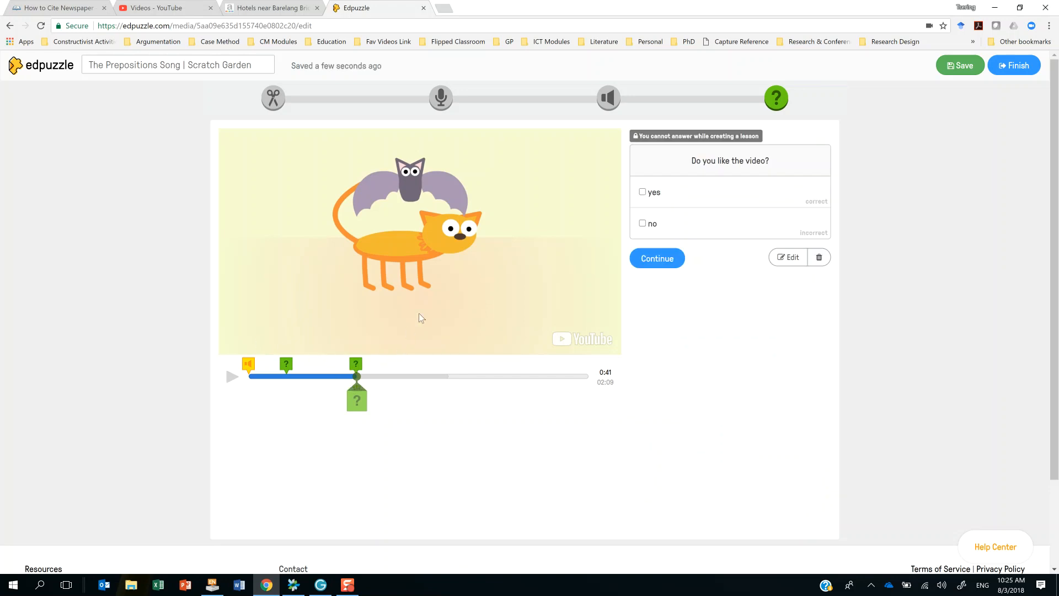
Add the comment "Did you notice how the things were packed inside the box?" at 01:24 in the video.
{"action": "left_click_drag", "start_coordinate": [359, 391], "coordinate": [472, 401]}
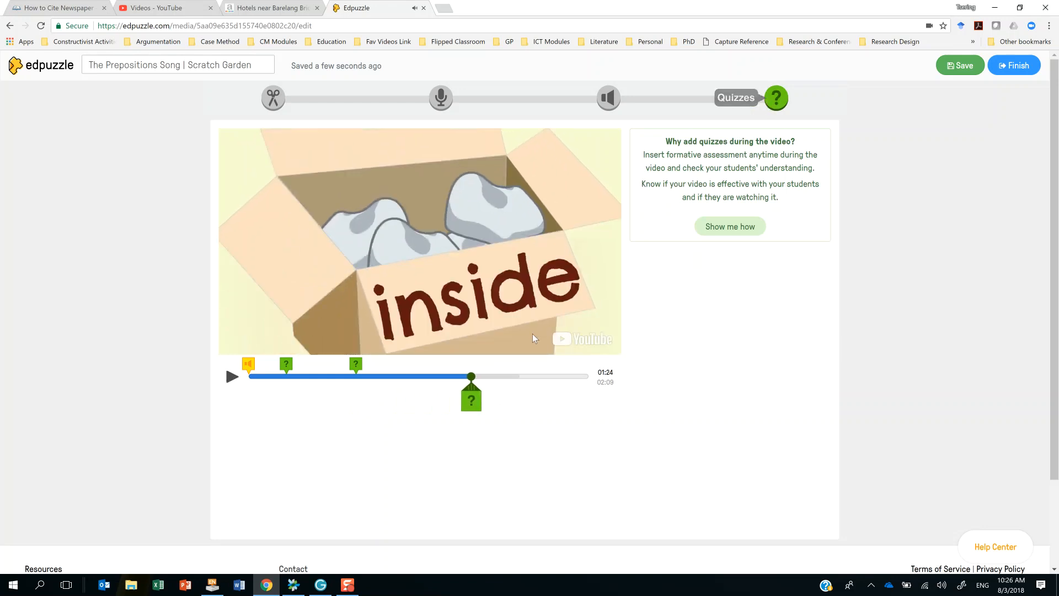
{"action": "left_click", "coordinate": [470, 409]}
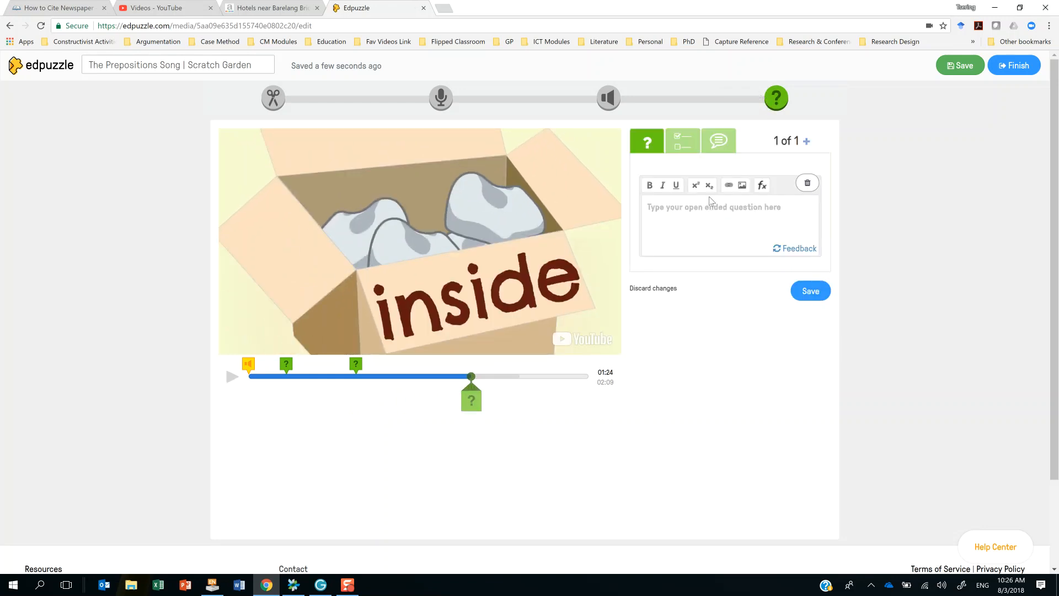
{"action": "left_click", "coordinate": [717, 145]}
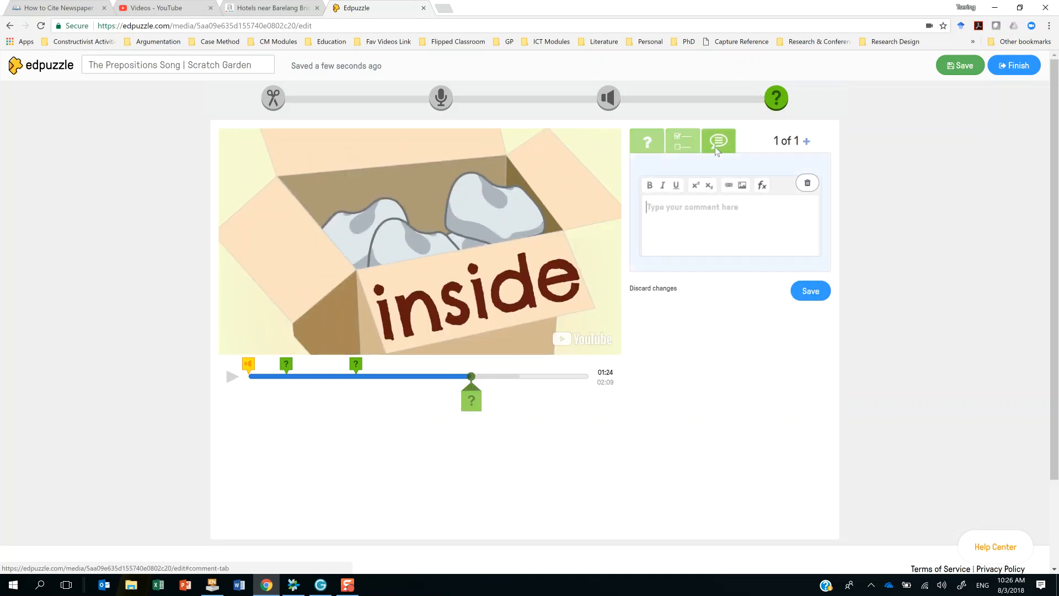
{"action": "left_click", "coordinate": [714, 218]}
{"action": "type", "text": "Did "}
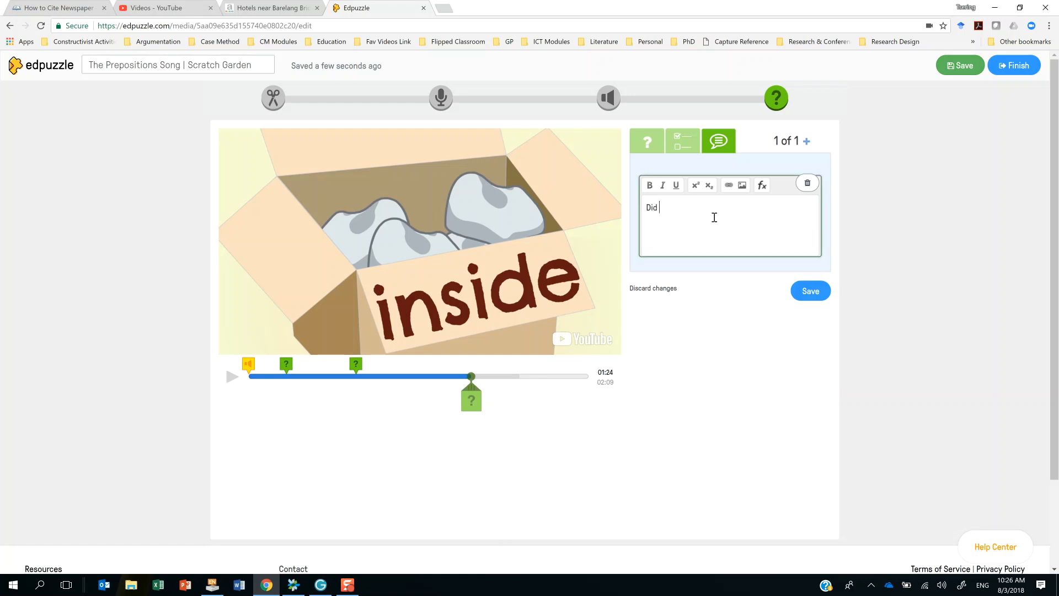
{"action": "type", "text": "you notice how the things were packed "}
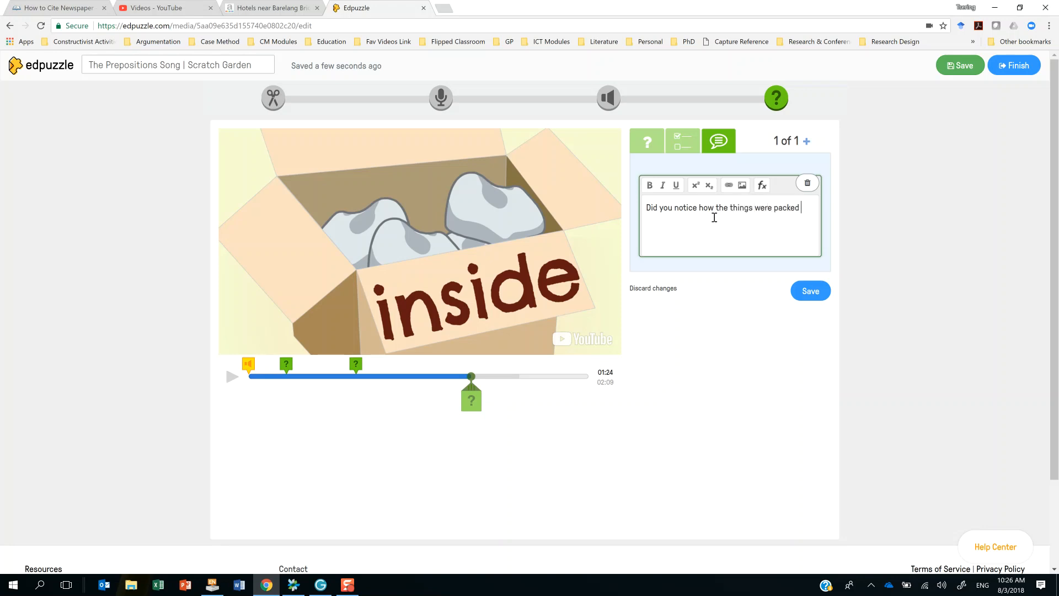
{"action": "type", "text": "inside the box?"}
{"action": "left_click", "coordinate": [810, 291]}
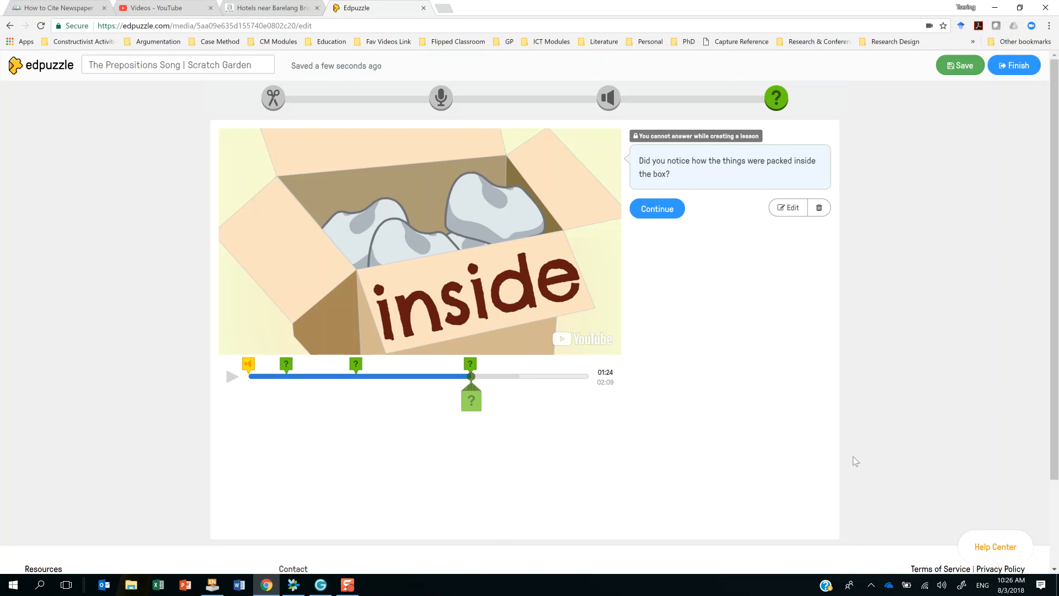
Lower the computer's volume and play the lesson from the start to review the questions at 0:14 and 0:41.
{"action": "left_click", "coordinate": [942, 585]}
{"action": "left_click", "coordinate": [956, 559]}
{"action": "left_click_drag", "start_coordinate": [955, 558], "coordinate": [940, 559]}
{"action": "left_click_drag", "start_coordinate": [471, 390], "coordinate": [200, 392]}
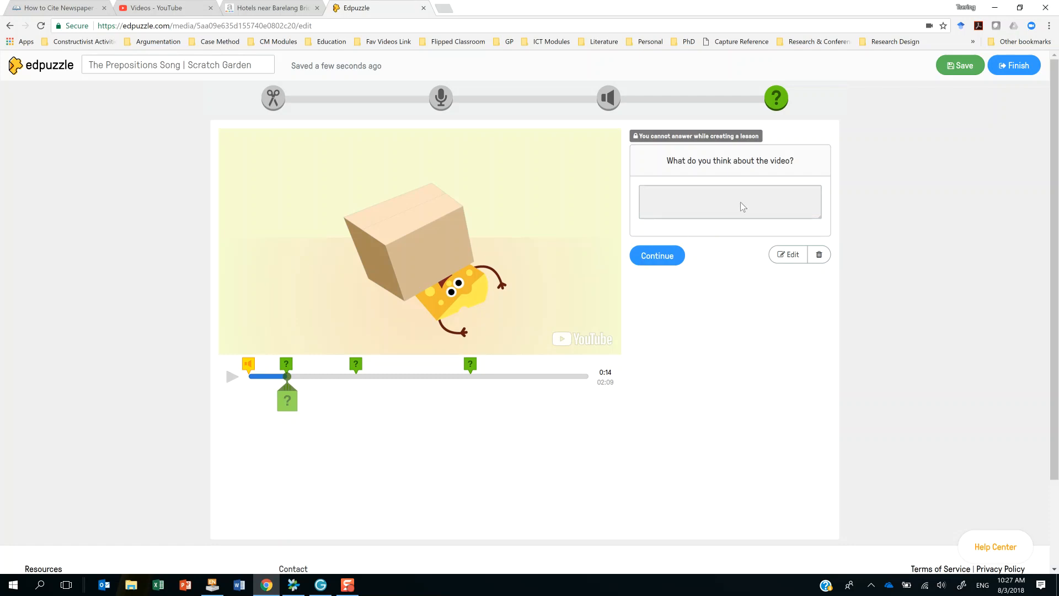
{"action": "left_click", "coordinate": [652, 254]}
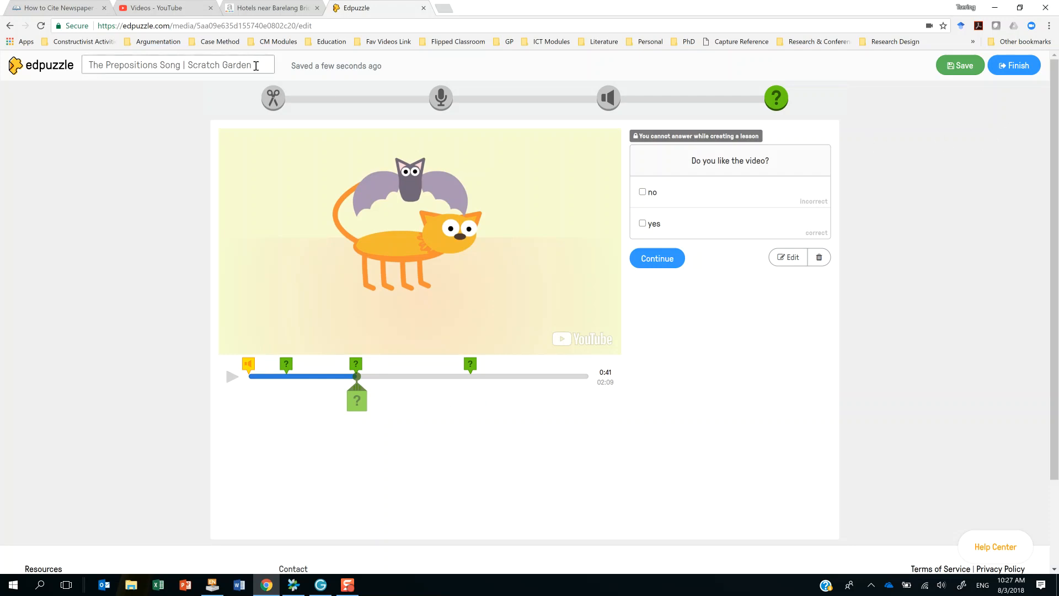
Try setting up the finished lesson's assignment to class ELIS2018 with skipping prevented and a due date of Fri Mar 09, 2018.
{"action": "left_click", "coordinate": [1013, 68]}
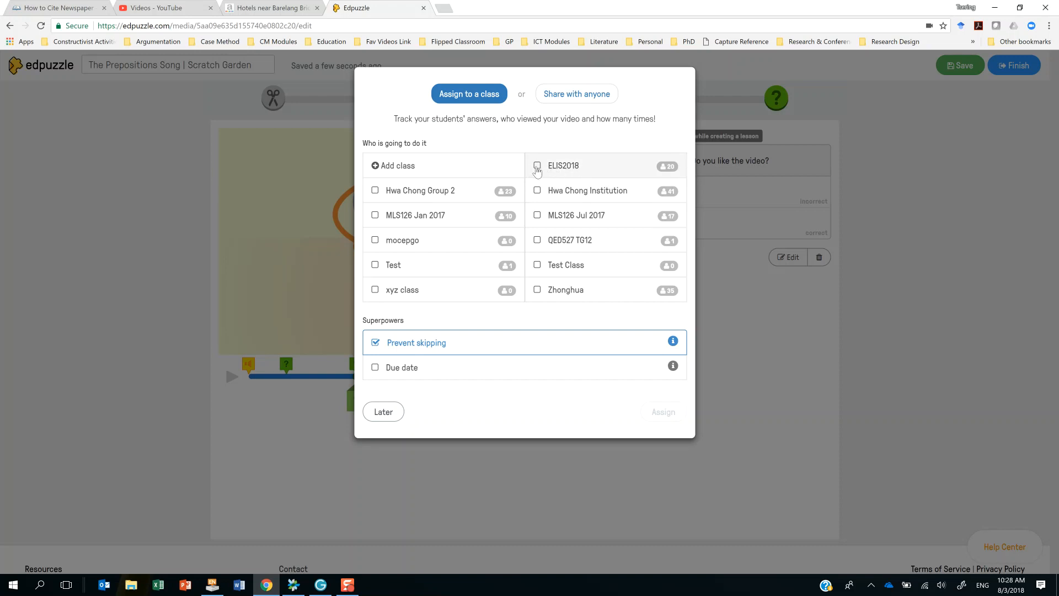
{"action": "left_click", "coordinate": [537, 167]}
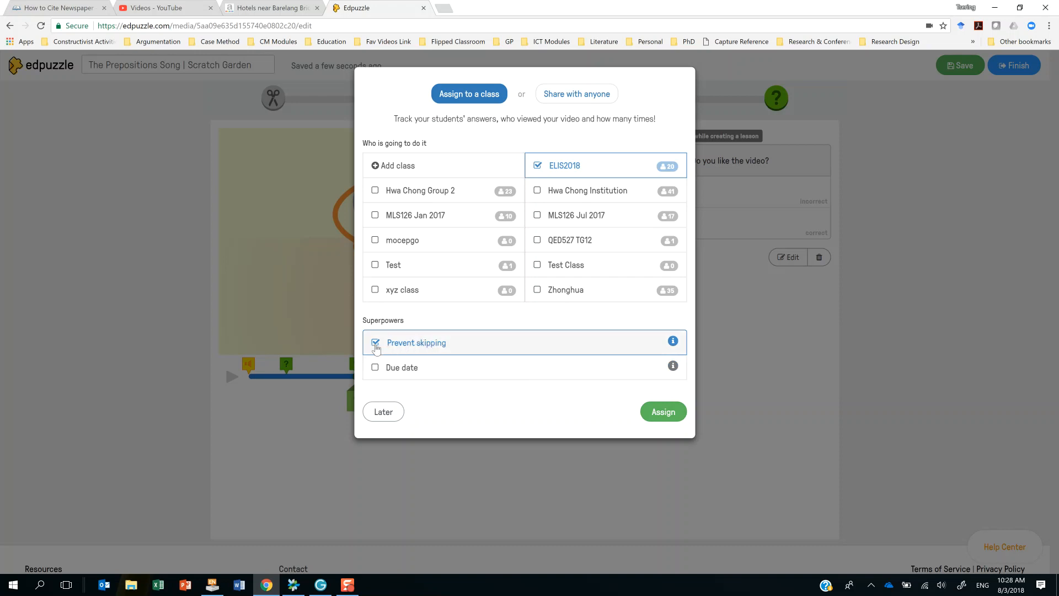
{"action": "left_click", "coordinate": [375, 344]}
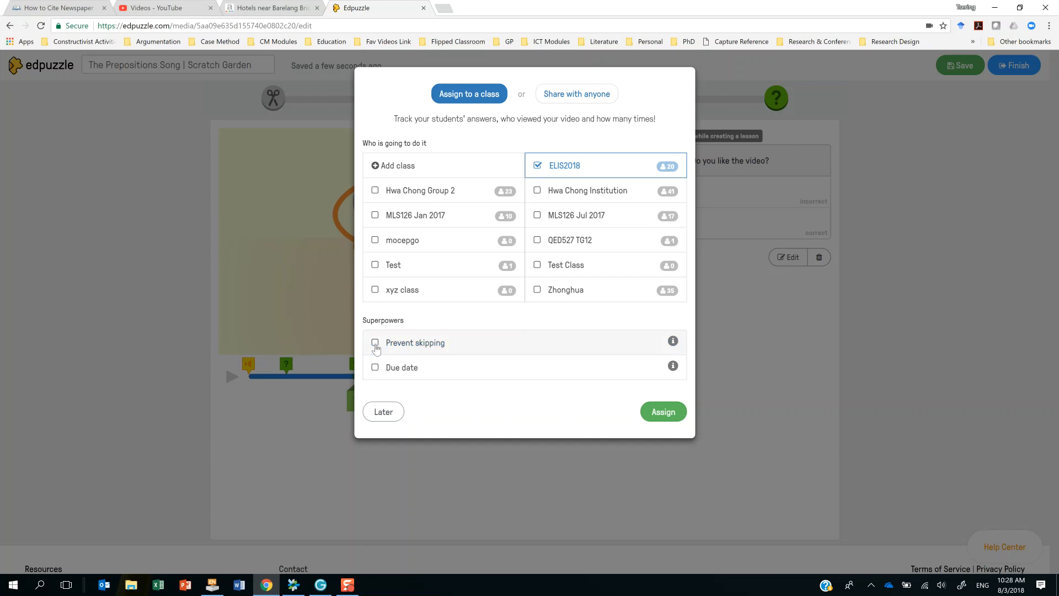
{"action": "left_click", "coordinate": [375, 343]}
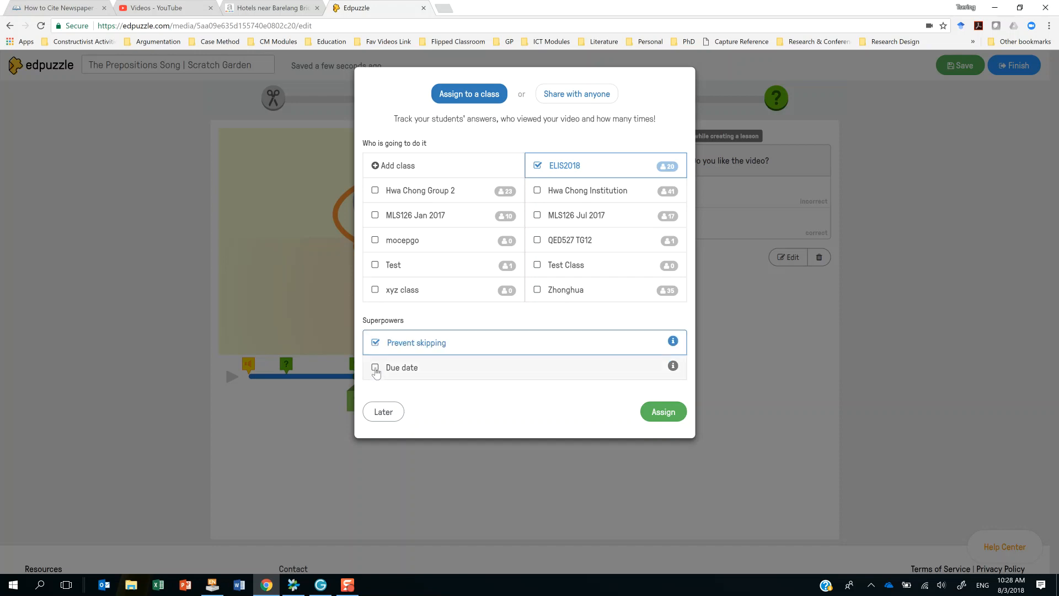
{"action": "left_click", "coordinate": [375, 368]}
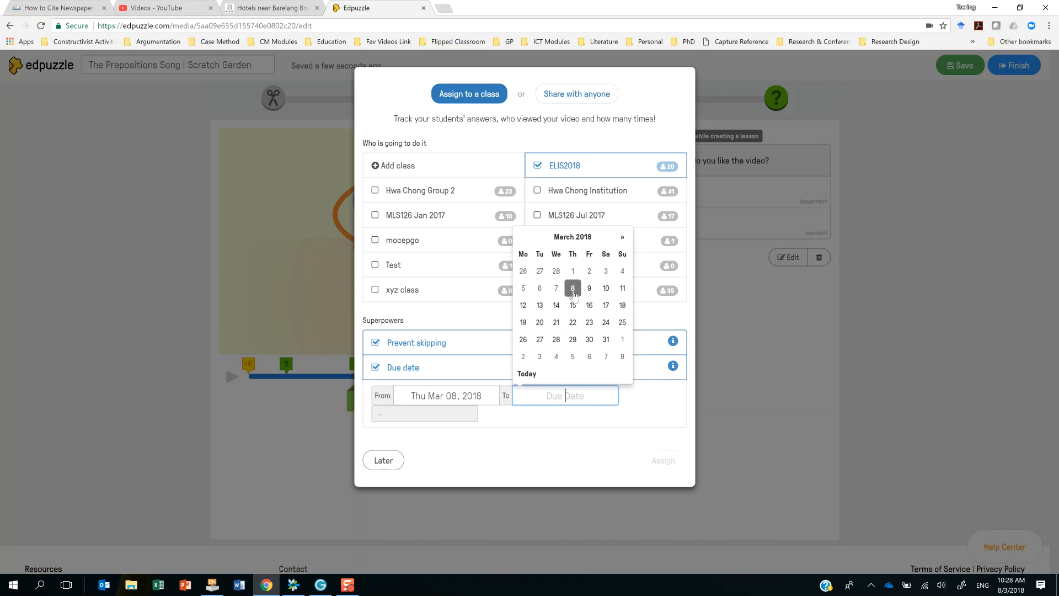
{"action": "left_click", "coordinate": [590, 289]}
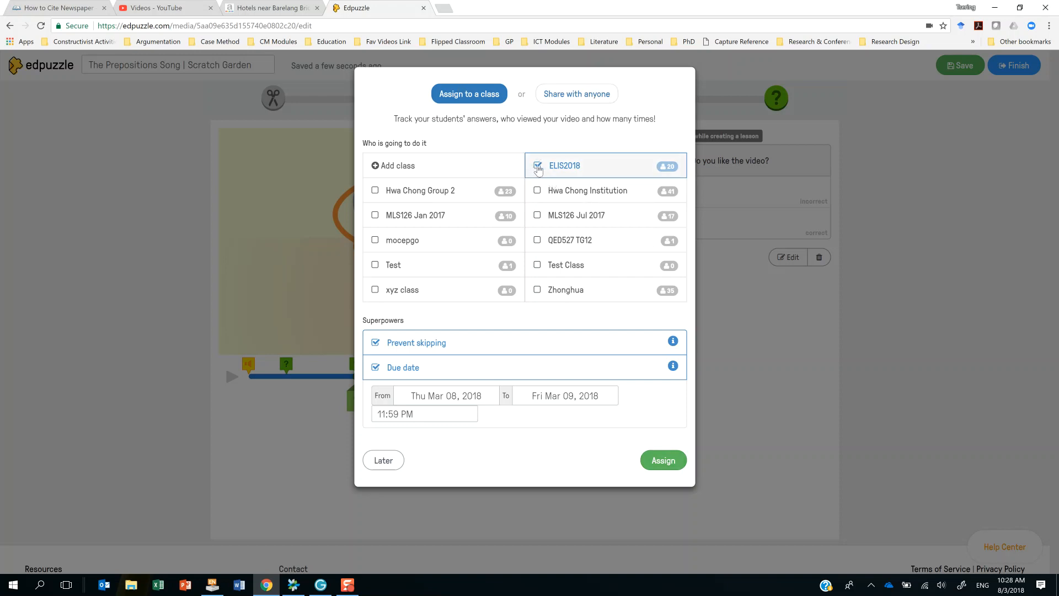
{"action": "left_click", "coordinate": [535, 166]}
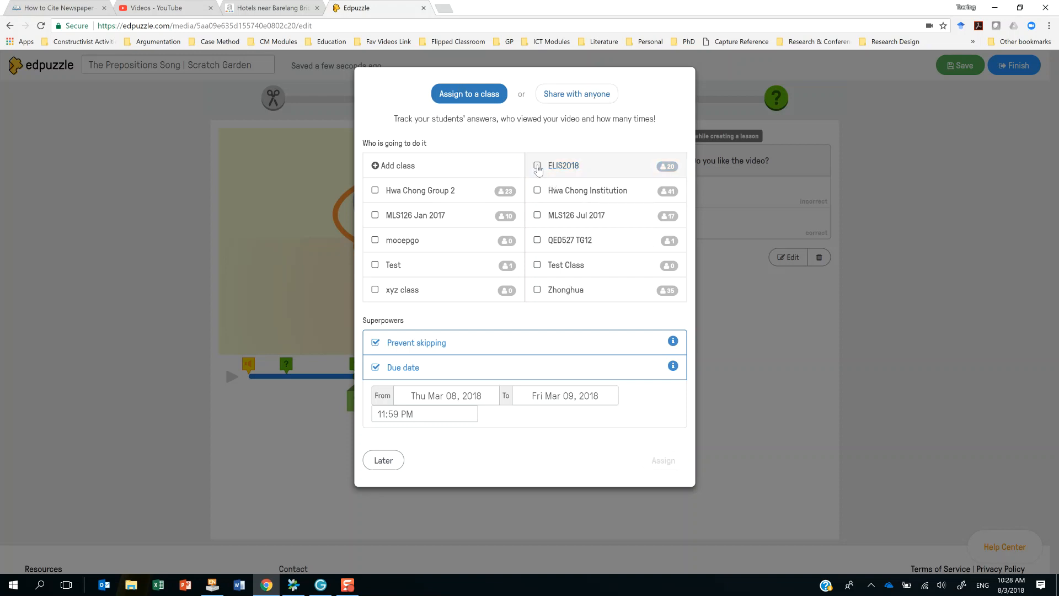
Look at the options for sharing the lesson with anyone, selecting its link and its embed code.
{"action": "left_click", "coordinate": [582, 95]}
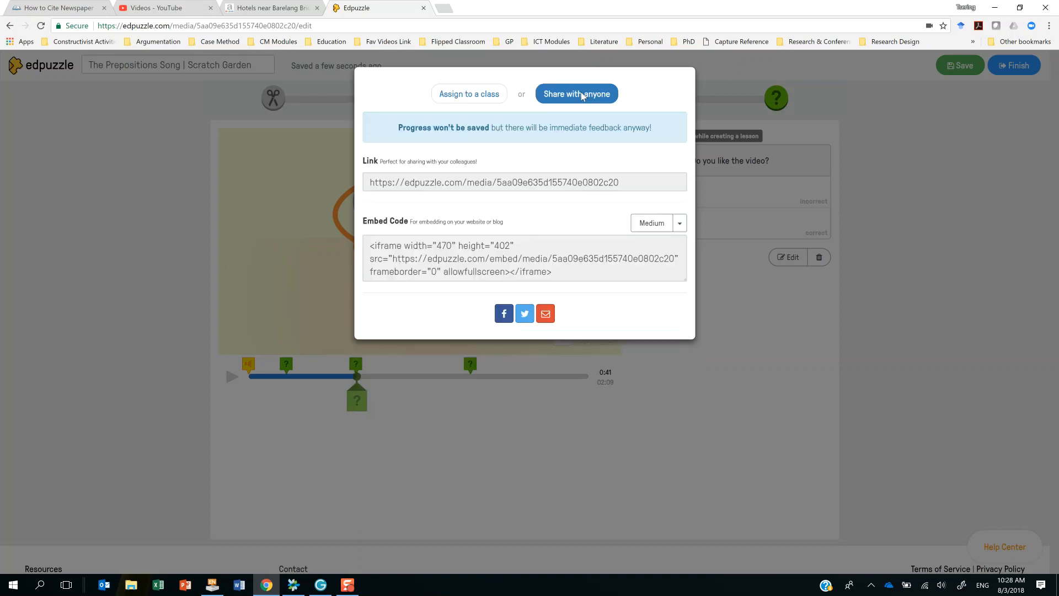
{"action": "left_click", "coordinate": [478, 187]}
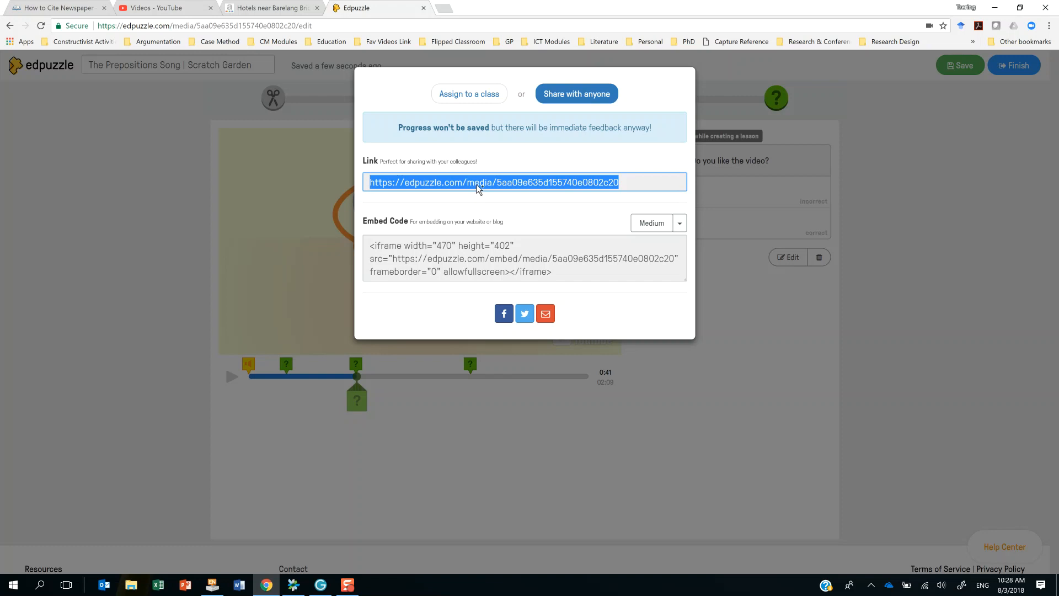
{"action": "left_click", "coordinate": [472, 258]}
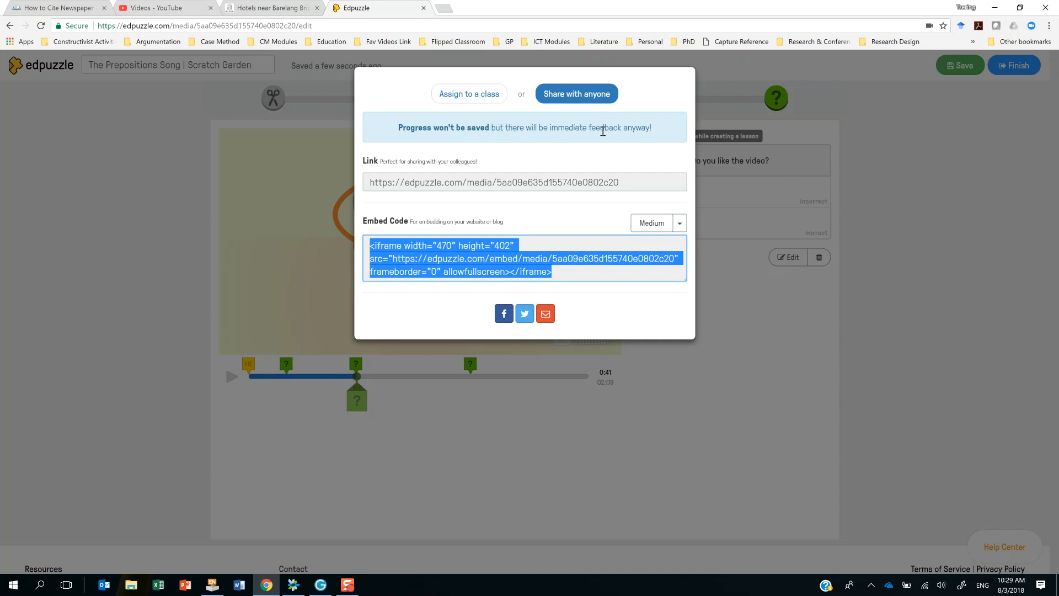
Leave the sharing options and finish the lesson, postponing its assignment to a class.
{"action": "left_click", "coordinate": [464, 98]}
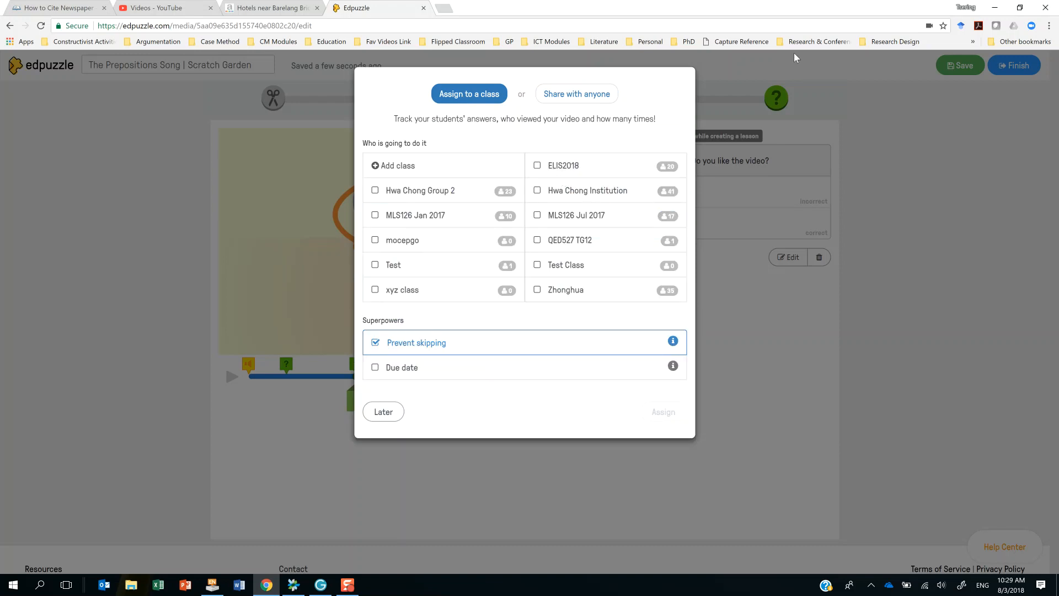
{"action": "left_click", "coordinate": [944, 268]}
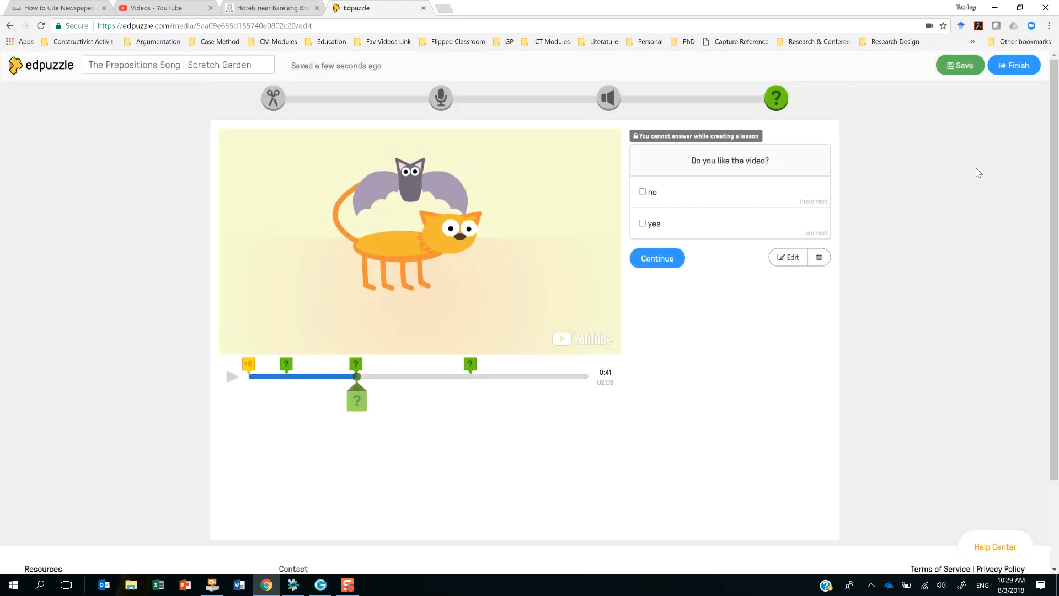
{"action": "left_click", "coordinate": [1010, 68]}
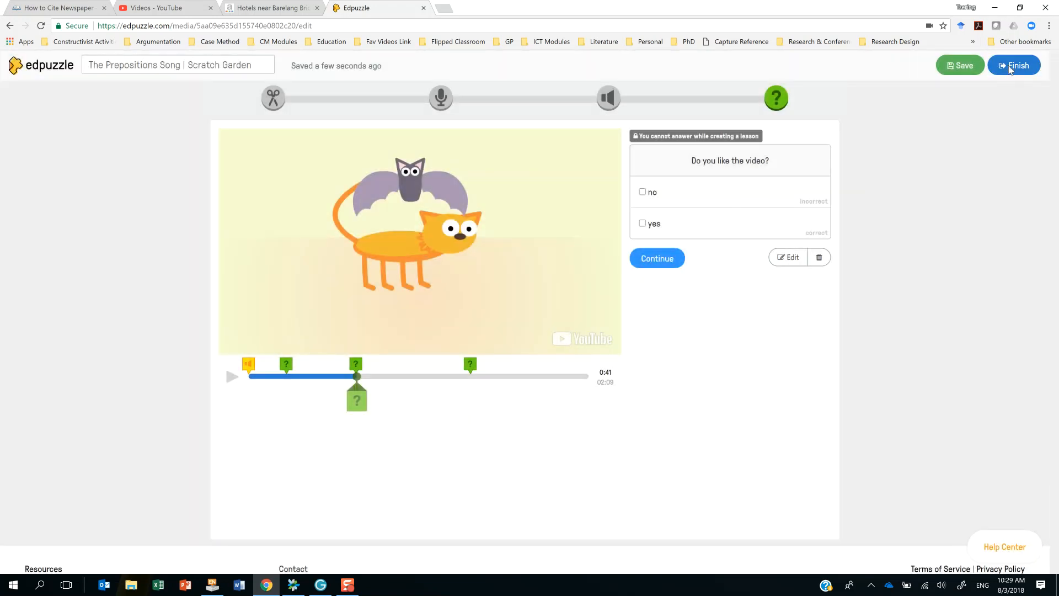
{"action": "left_click", "coordinate": [396, 414]}
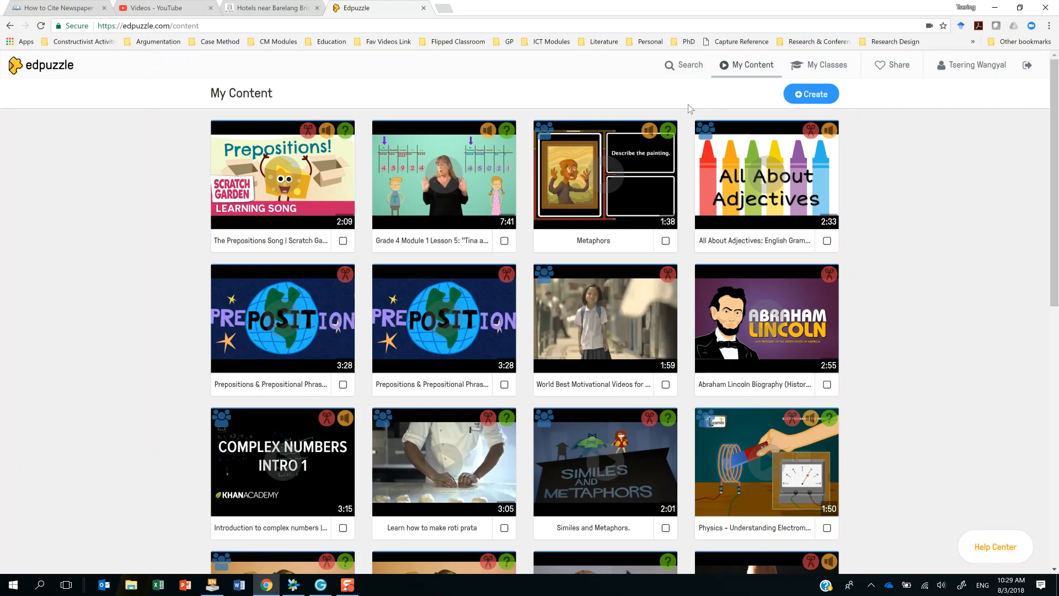
Glance at the Hwa Chong Group 2 assignments and open the progress report of the Metaphors assignment in class ELIS2018.
{"action": "left_click", "coordinate": [828, 65]}
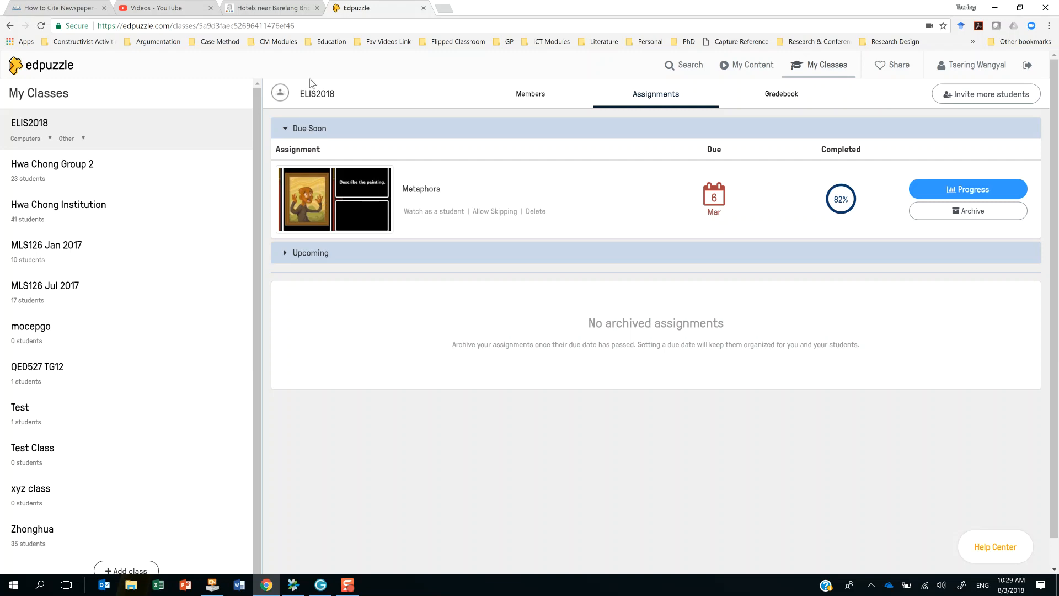
{"action": "left_click", "coordinate": [31, 165]}
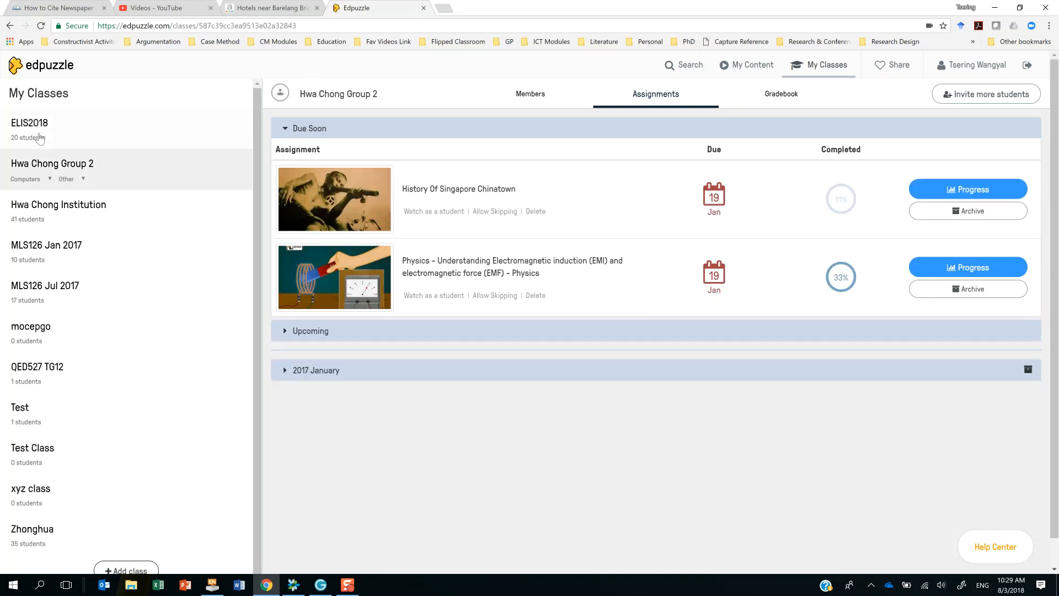
{"action": "left_click", "coordinate": [44, 123]}
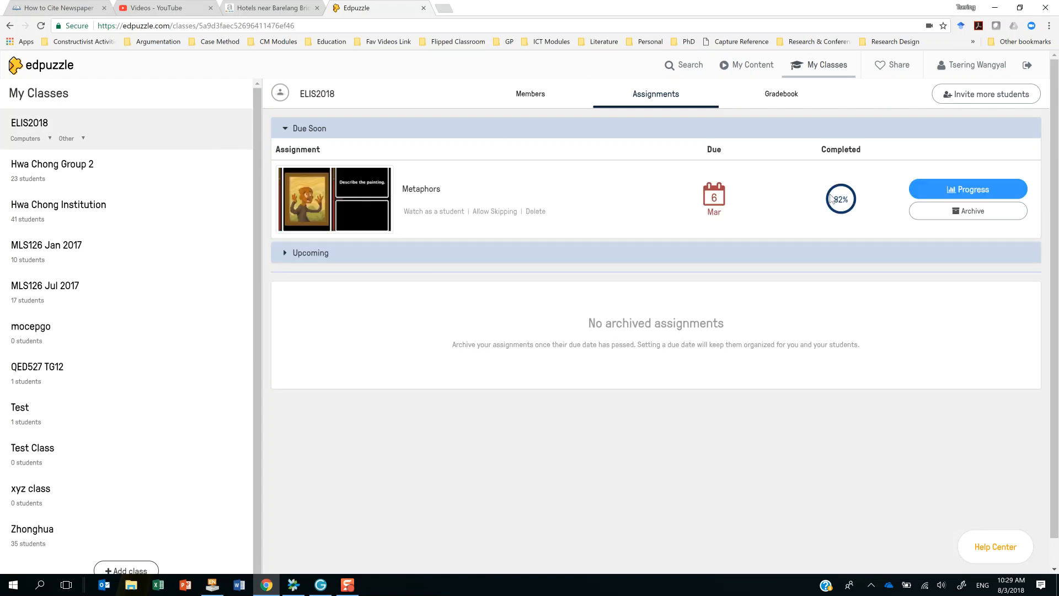
{"action": "left_click", "coordinate": [992, 191]}
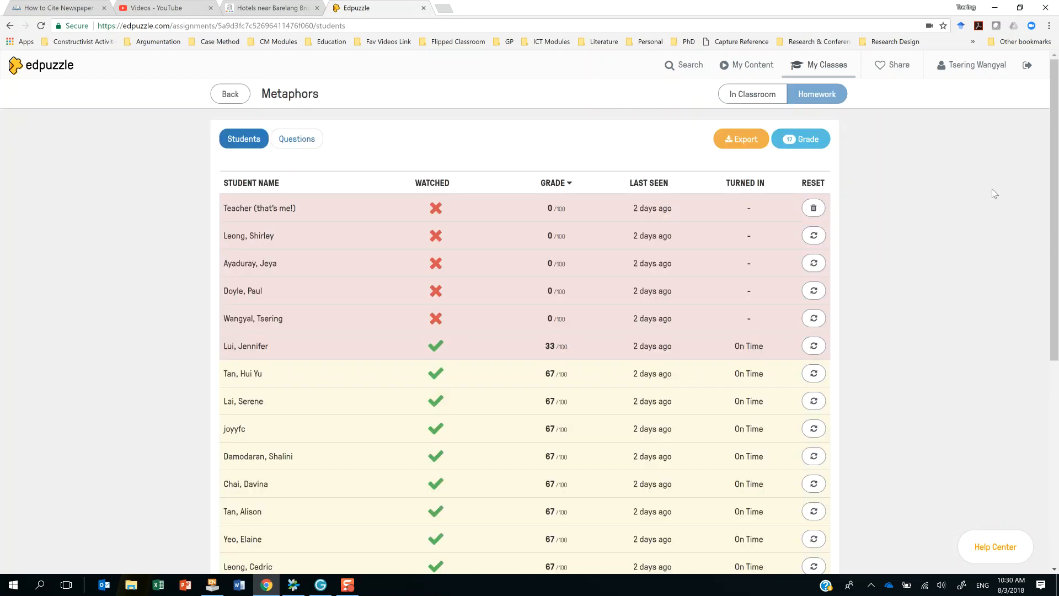
Examine each student's watched status, grade, last-seen date and turn-in status for the Metaphors assignment.
{"action": "scroll", "coordinate": [518, 254], "scroll_direction": "down", "scroll_amount": 6}
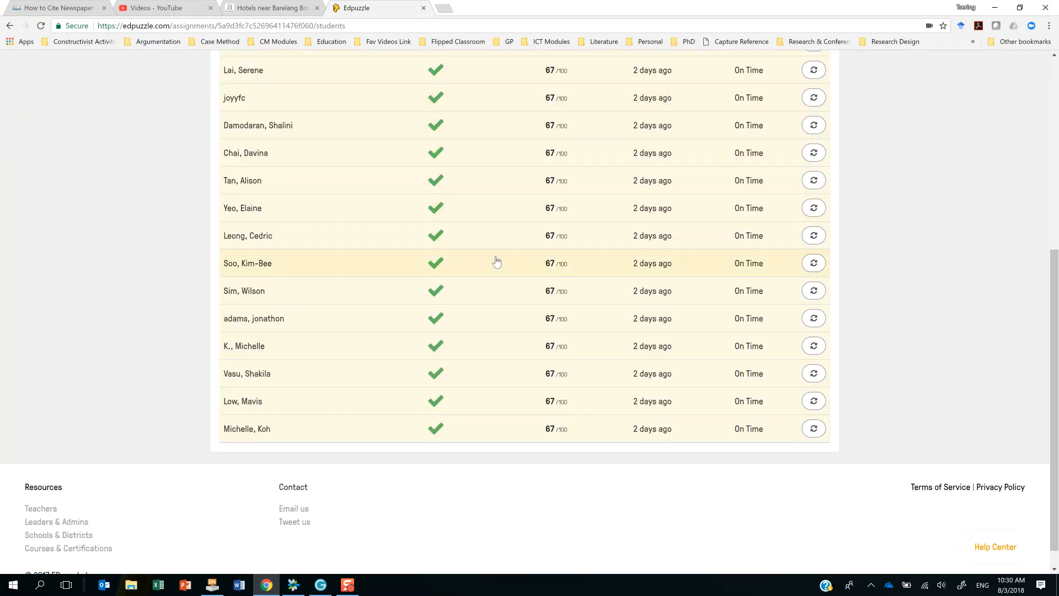
{"action": "scroll", "coordinate": [497, 263], "scroll_direction": "up", "scroll_amount": 5}
{"action": "scroll", "coordinate": [456, 243], "scroll_direction": "up", "scroll_amount": 1}
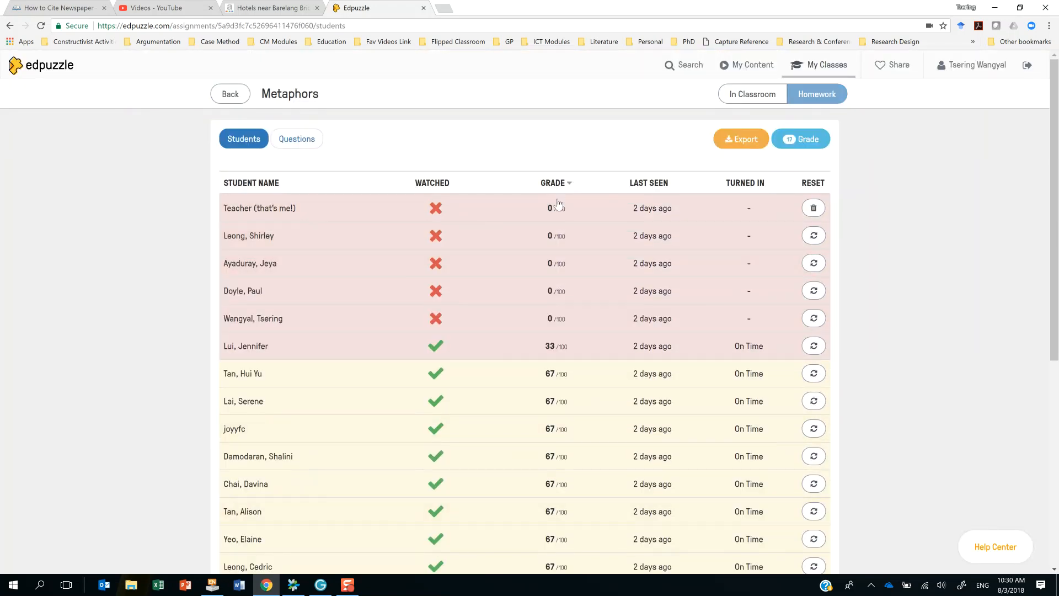
{"action": "scroll", "coordinate": [552, 293], "scroll_direction": "down", "scroll_amount": 6}
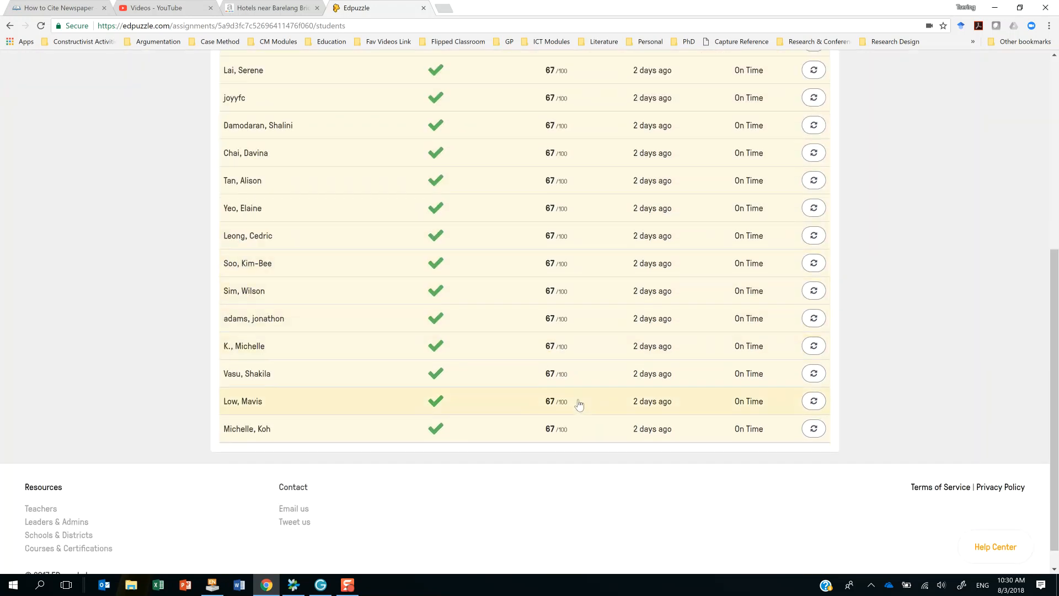
{"action": "scroll", "coordinate": [579, 403], "scroll_direction": "up", "scroll_amount": 5}
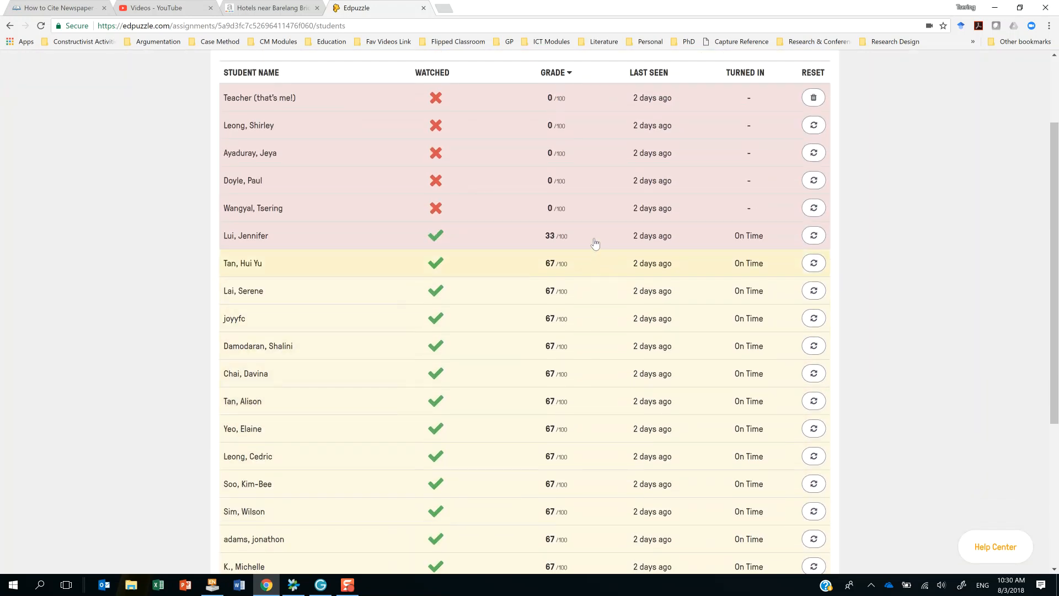
{"action": "scroll", "coordinate": [595, 243], "scroll_direction": "up", "scroll_amount": 1}
{"action": "scroll", "coordinate": [634, 303], "scroll_direction": "down", "scroll_amount": 1}
{"action": "scroll", "coordinate": [752, 238], "scroll_direction": "up", "scroll_amount": 2}
{"action": "scroll", "coordinate": [754, 237], "scroll_direction": "down", "scroll_amount": 3}
{"action": "scroll", "coordinate": [738, 419], "scroll_direction": "down", "scroll_amount": 3}
{"action": "scroll", "coordinate": [742, 237], "scroll_direction": "up", "scroll_amount": 6}
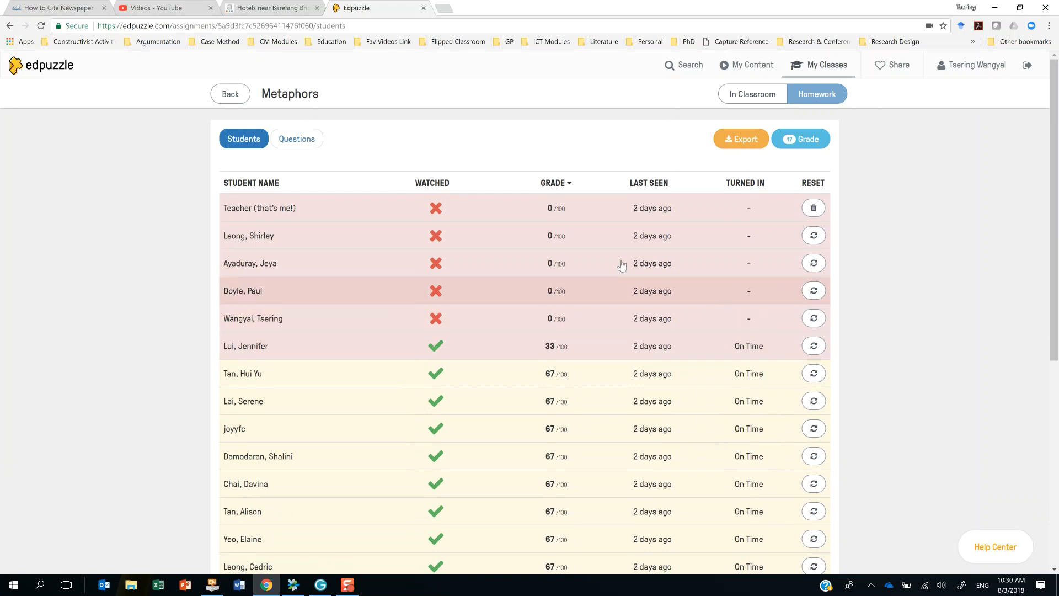
Show the Metaphors results by question and export the assignment's results.
{"action": "left_click", "coordinate": [296, 140]}
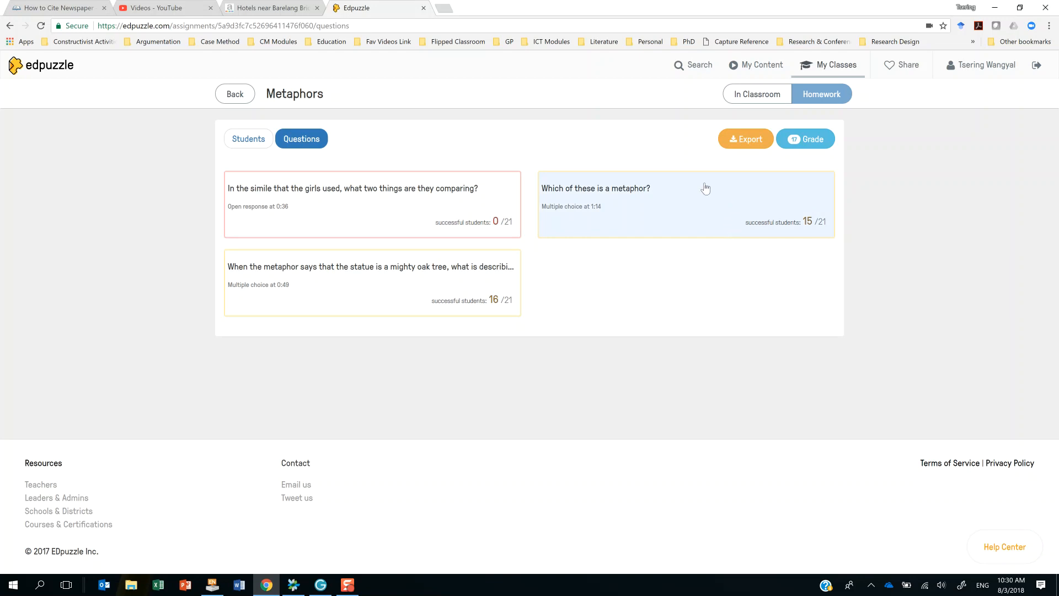
{"action": "left_click", "coordinate": [740, 141]}
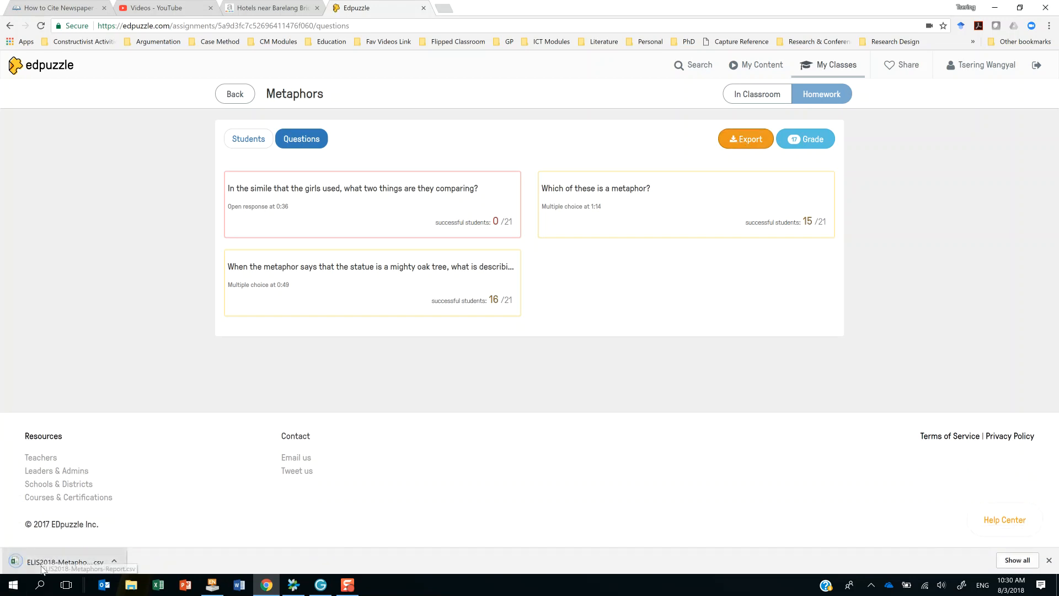
Open grading for the open-response question and read through all the students' answers.
{"action": "left_click", "coordinate": [801, 138]}
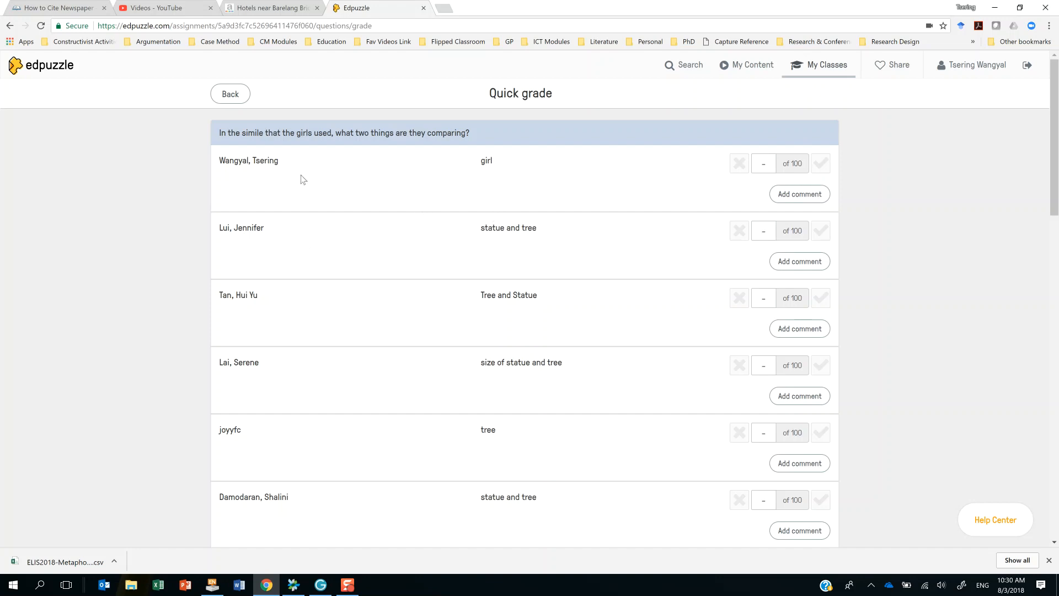
{"action": "scroll", "coordinate": [382, 182], "scroll_direction": "down", "scroll_amount": 10}
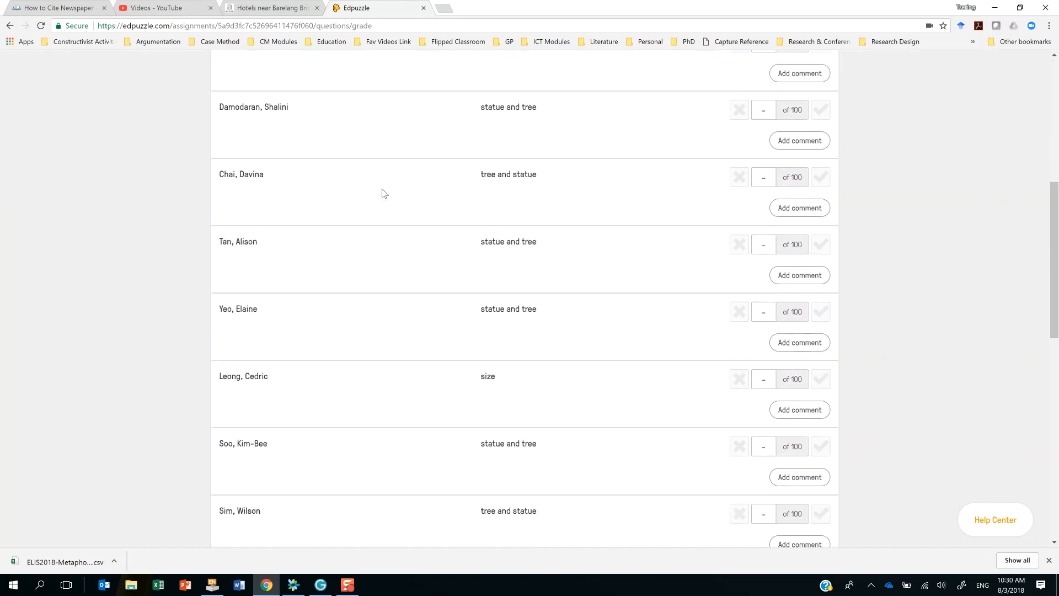
{"action": "scroll", "coordinate": [382, 188], "scroll_direction": "down", "scroll_amount": 7}
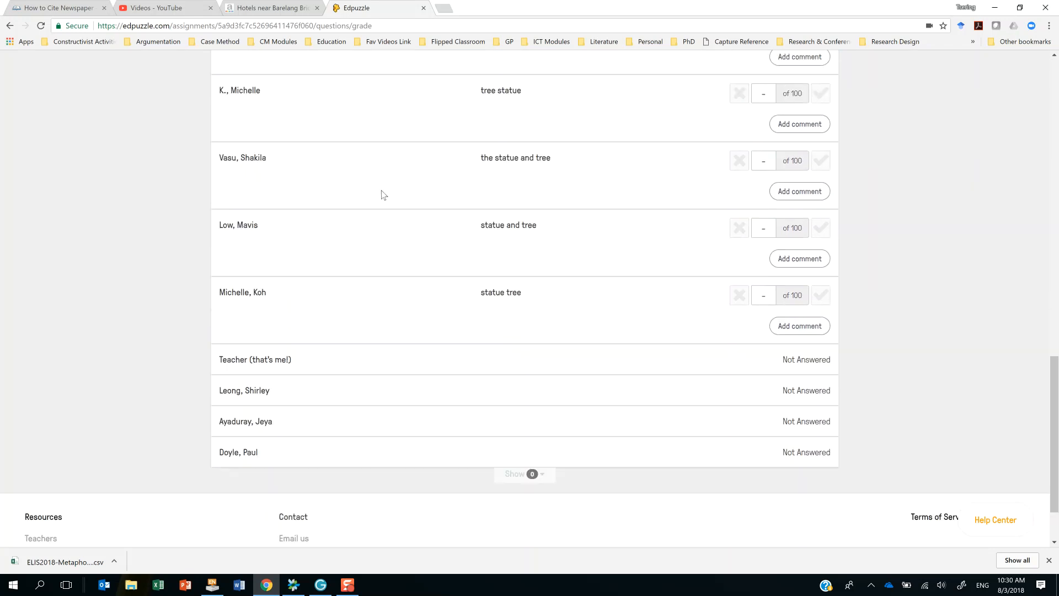
{"action": "scroll", "coordinate": [383, 195], "scroll_direction": "up", "scroll_amount": 15}
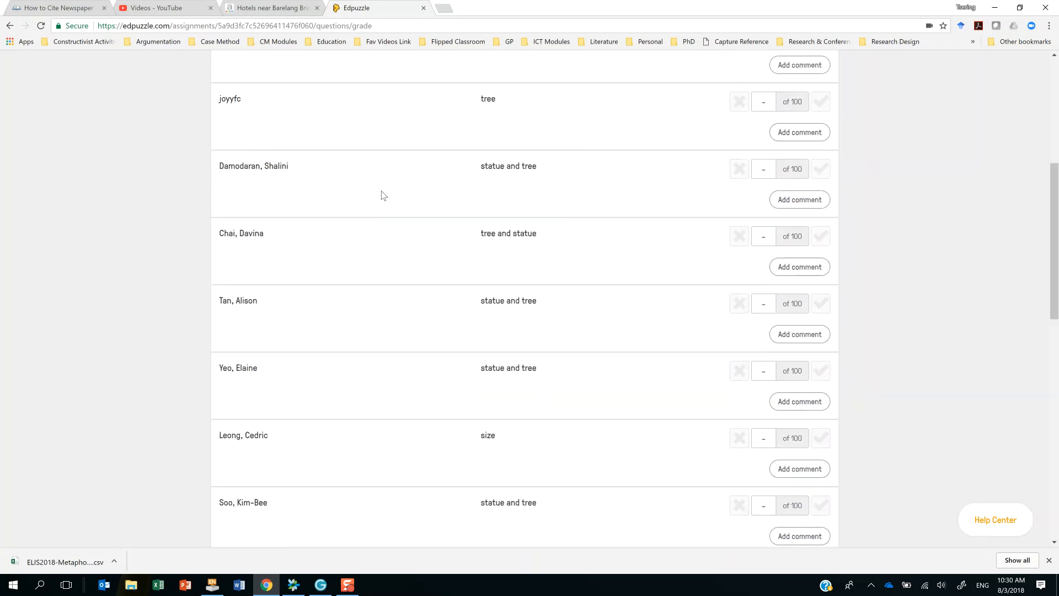
{"action": "scroll", "coordinate": [382, 194], "scroll_direction": "up", "scroll_amount": 2}
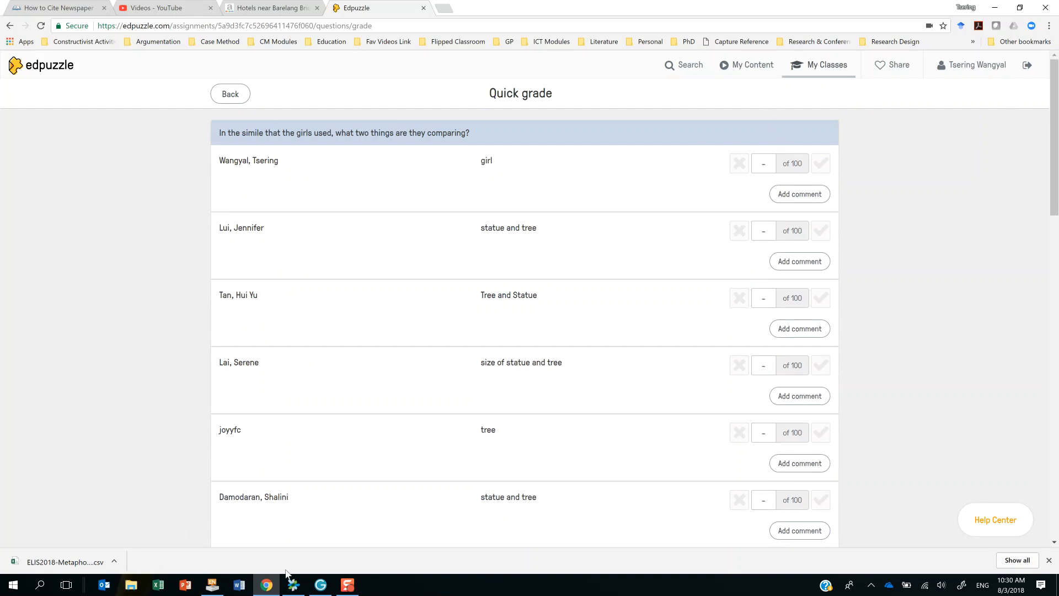
{"action": "mouse_move", "coordinate": [348, 588]}
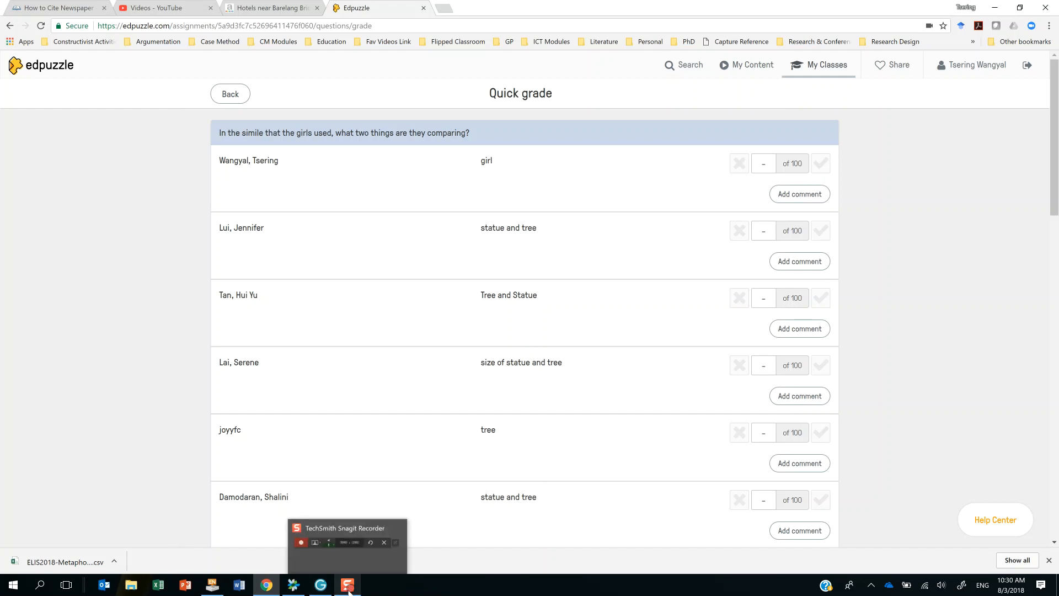